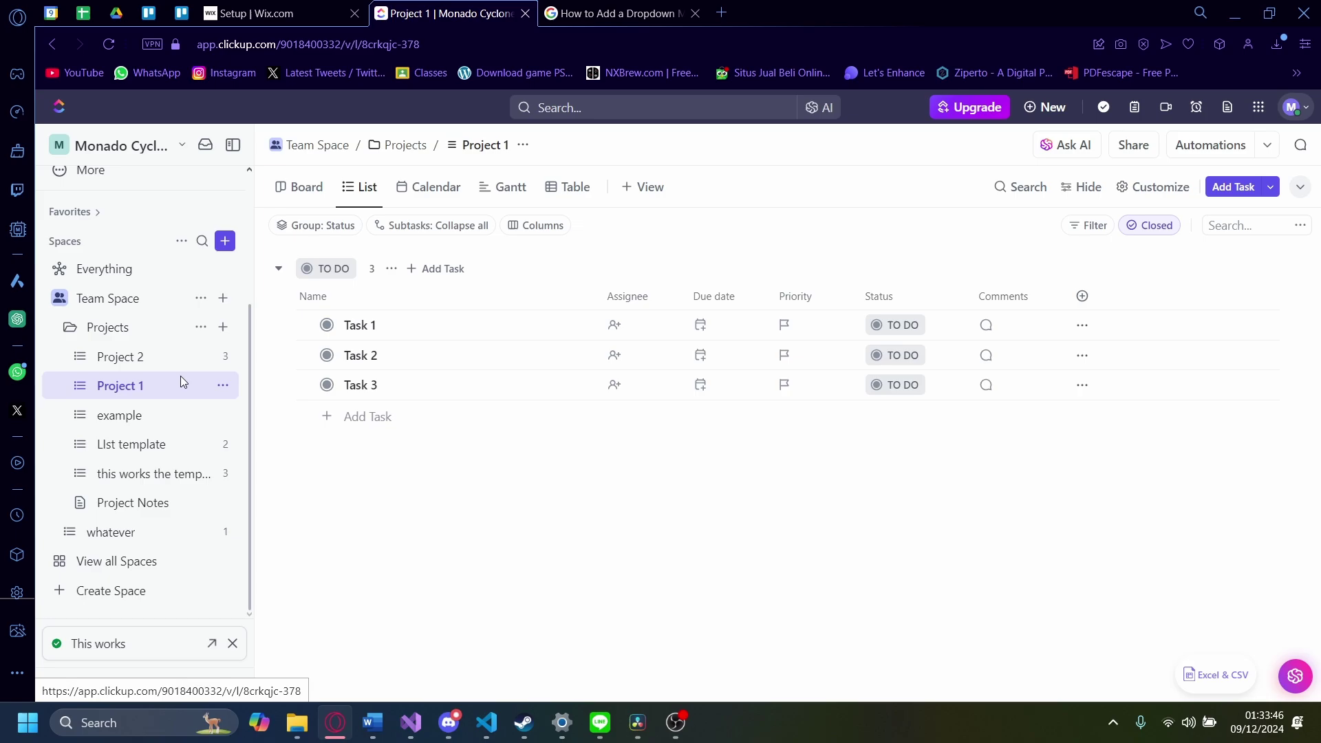
- Go to the workspace Home page and open the Project 2 list
scroll(127, 512, "up", 3)
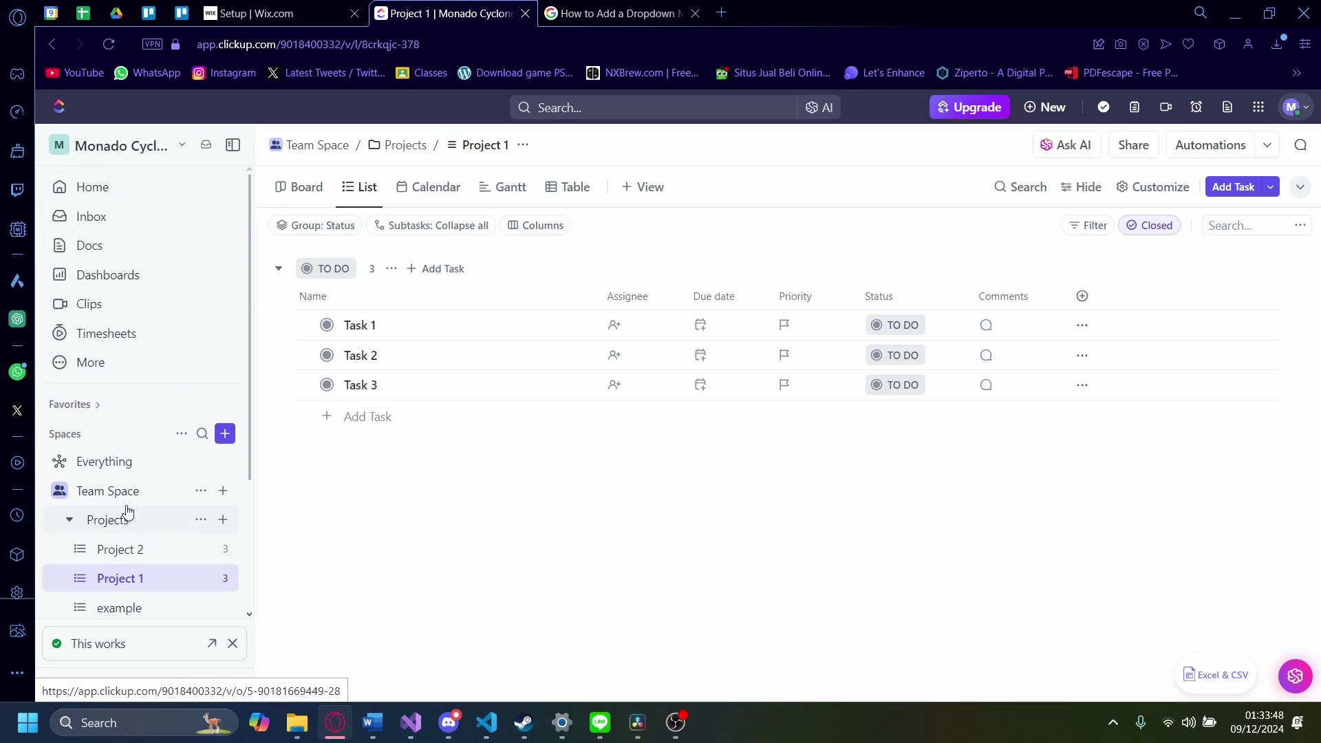
left_click(96, 193)
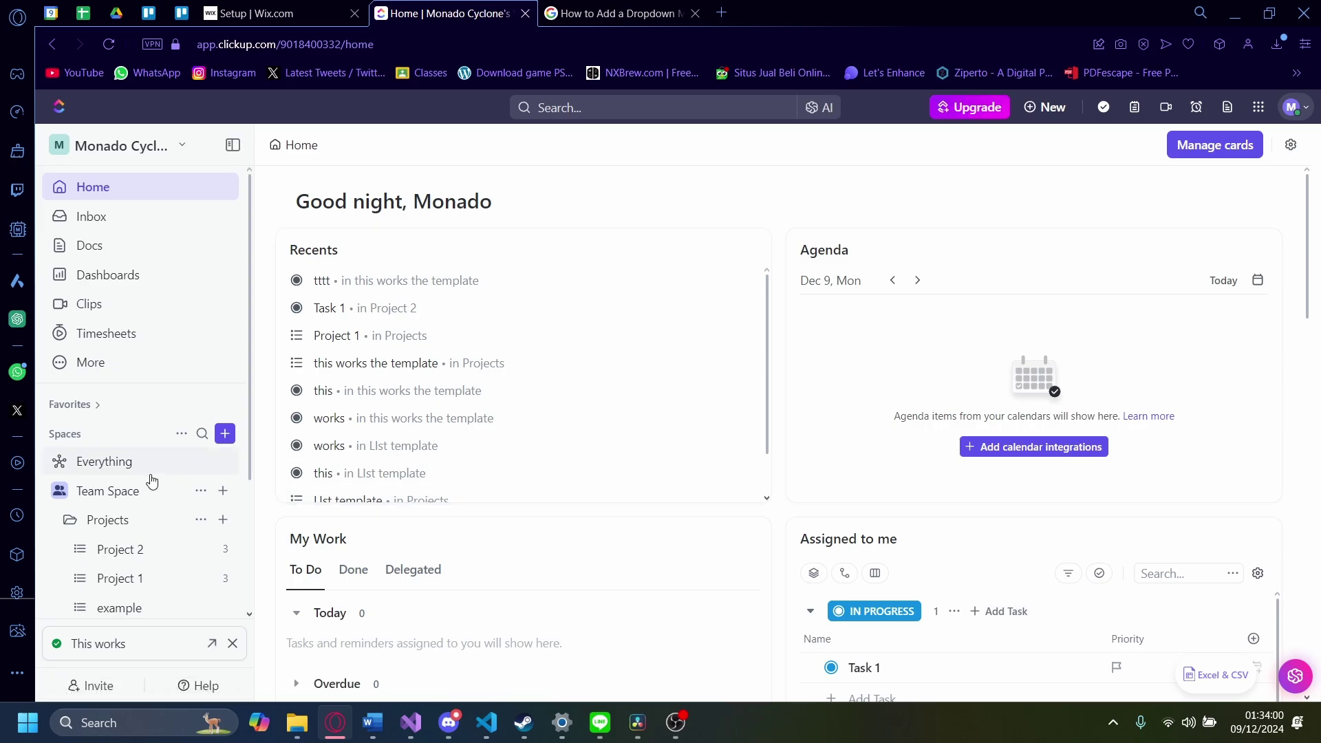
scroll(103, 440, "down", 2)
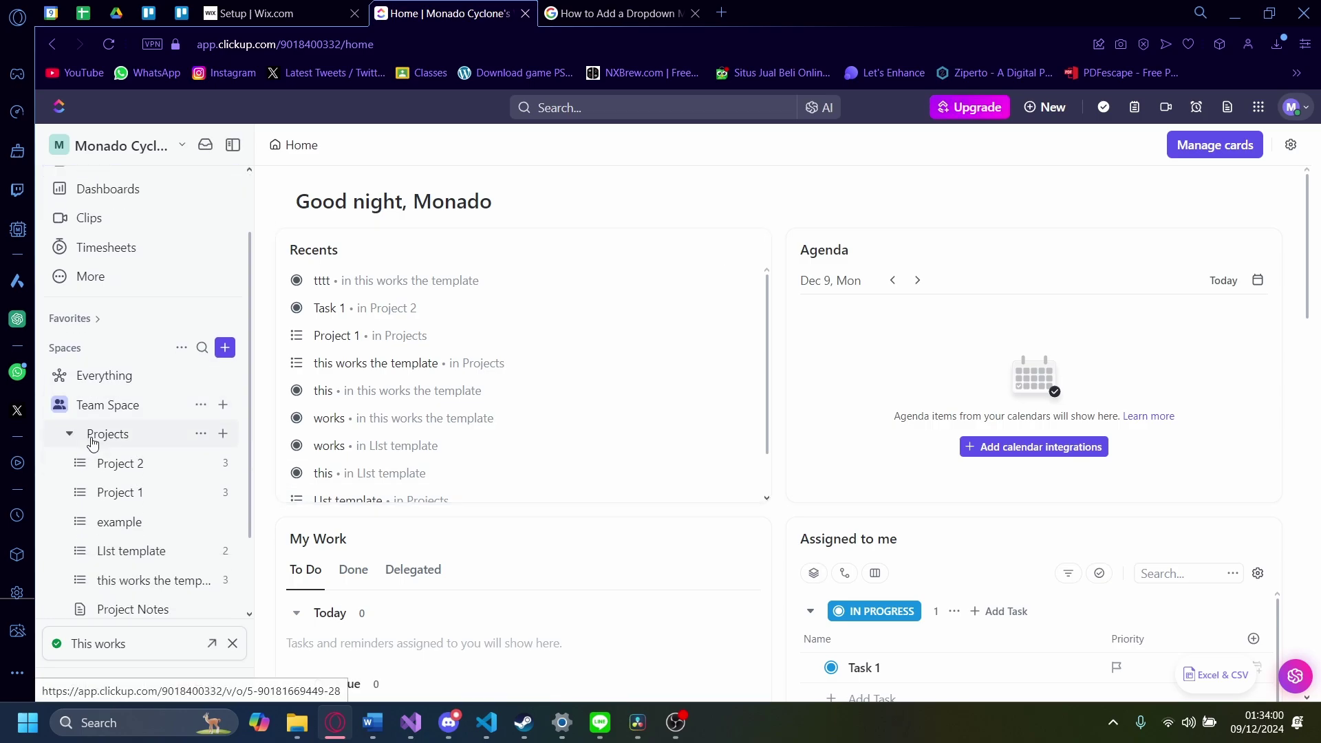
left_click(117, 463)
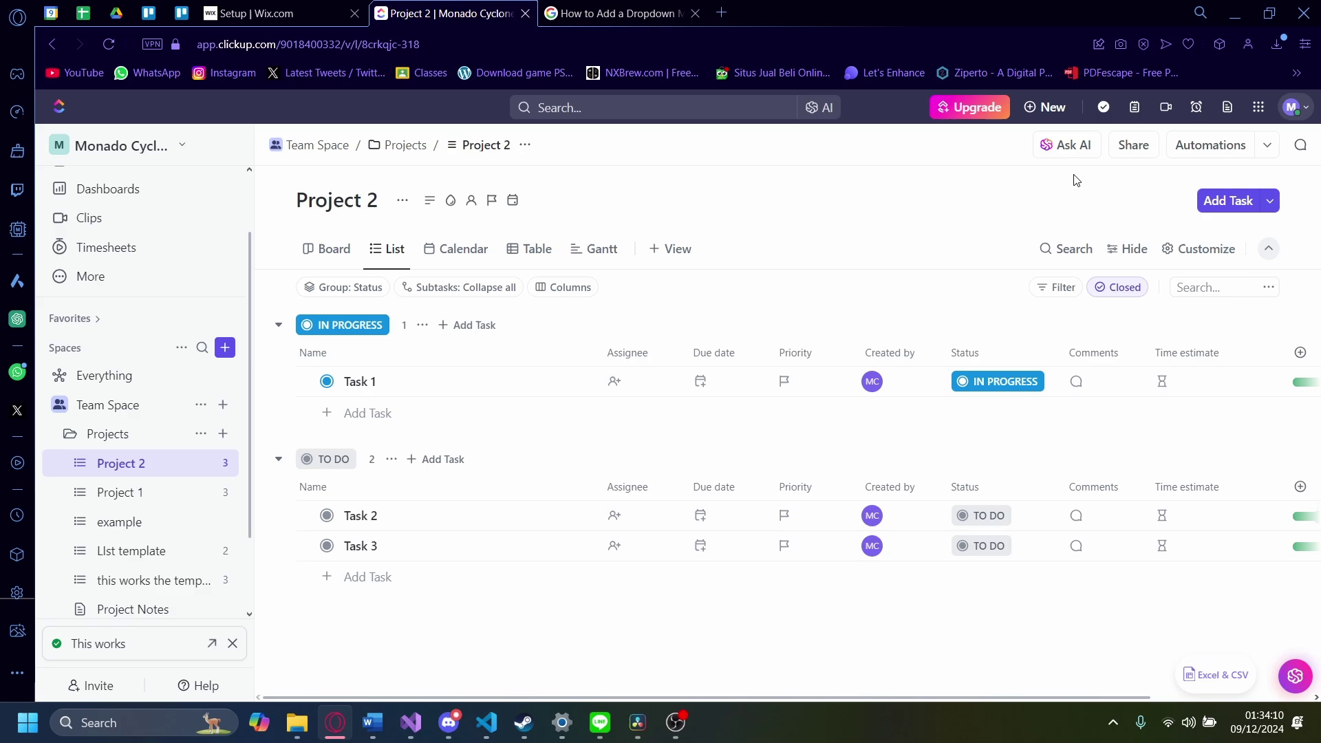
- Start a Project 2 task named 'A task with a dropdown menu' and browse the custom field types
left_click(1226, 203)
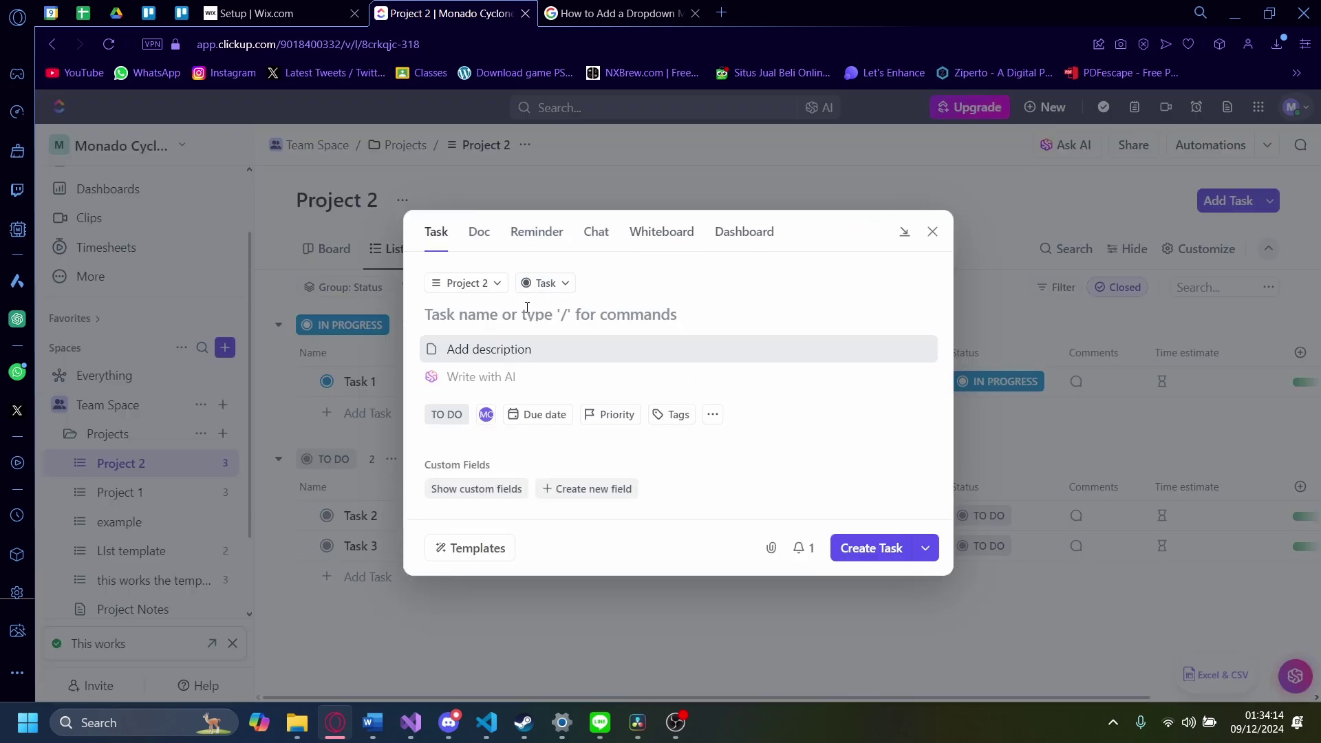
type("A")
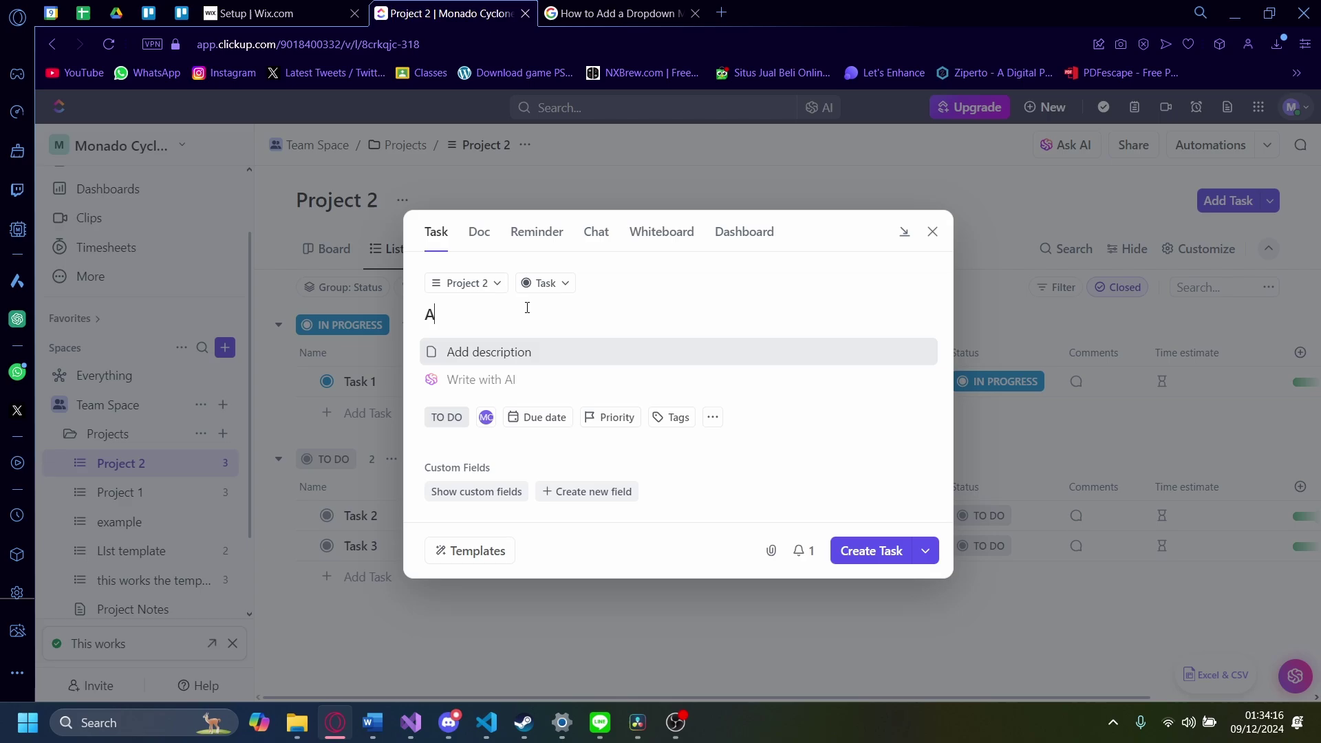
type(" task with a dropdown menu")
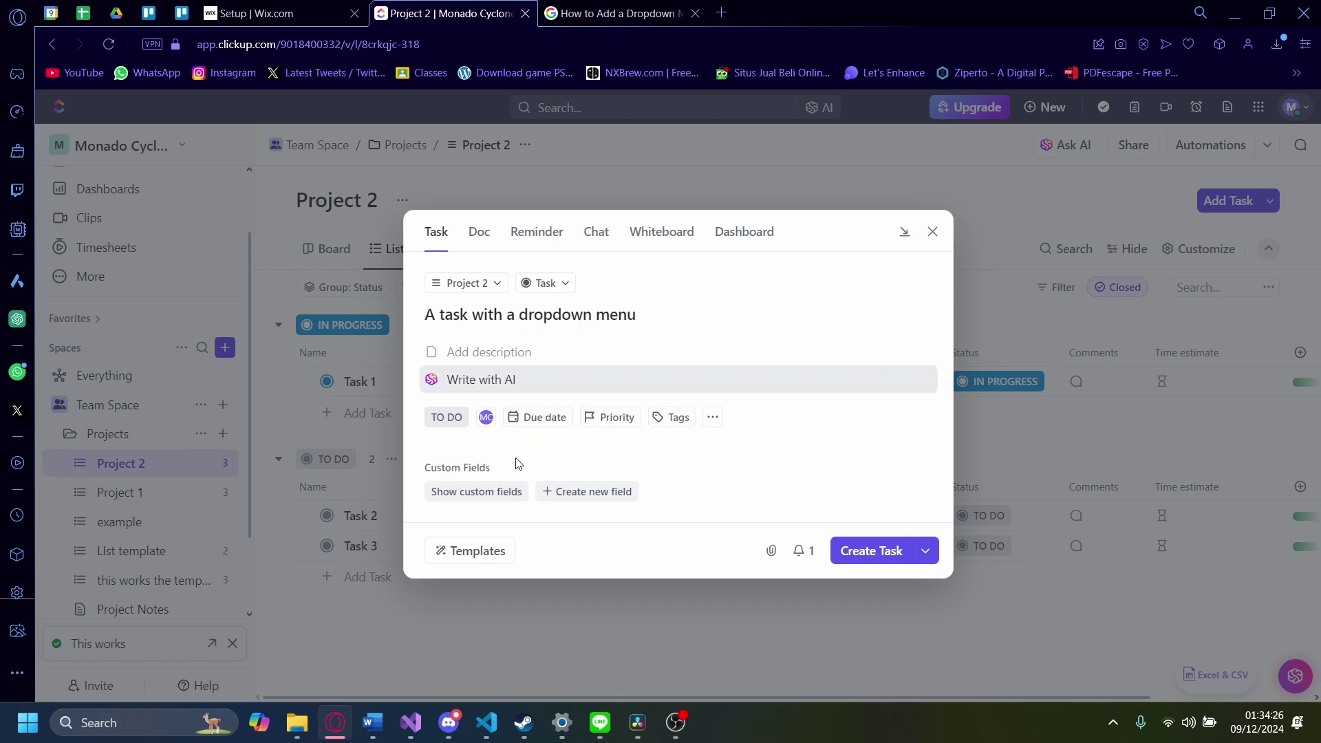
left_click(557, 493)
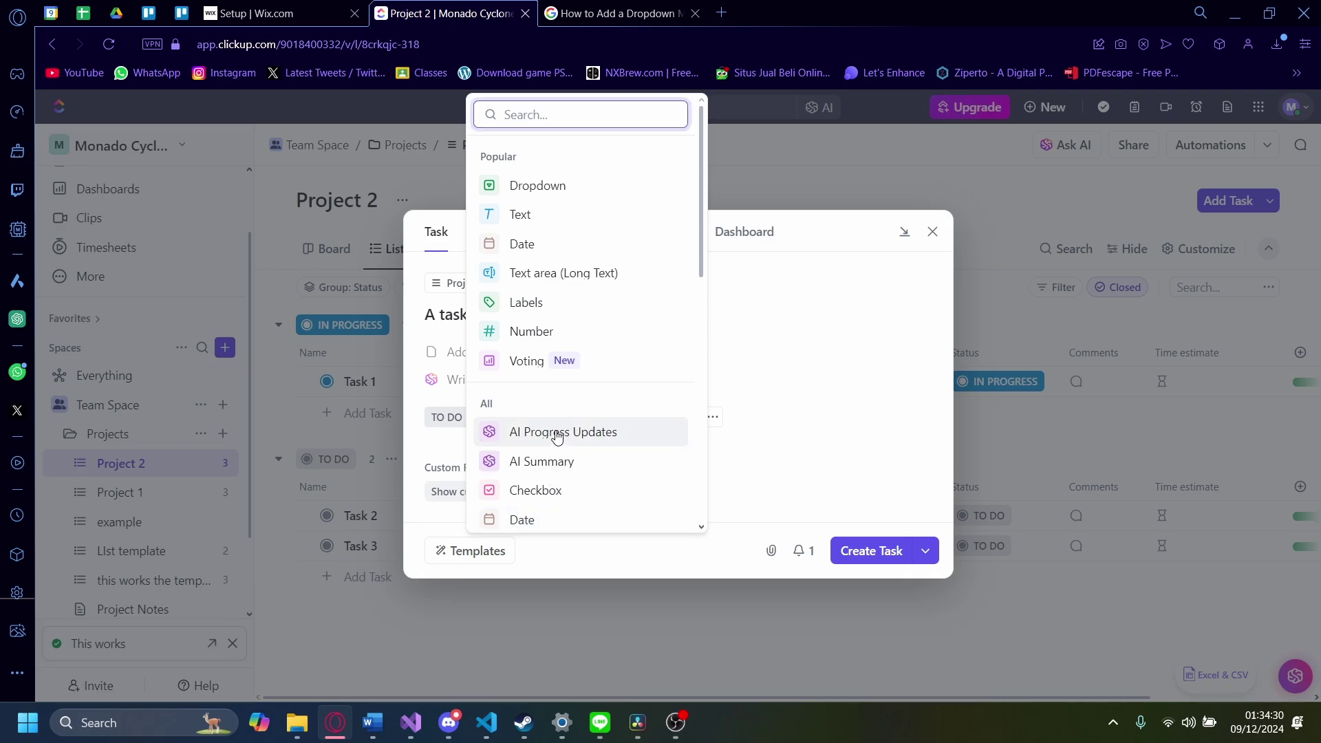
scroll(550, 434, "down", 4)
scroll(568, 449, "down", 4)
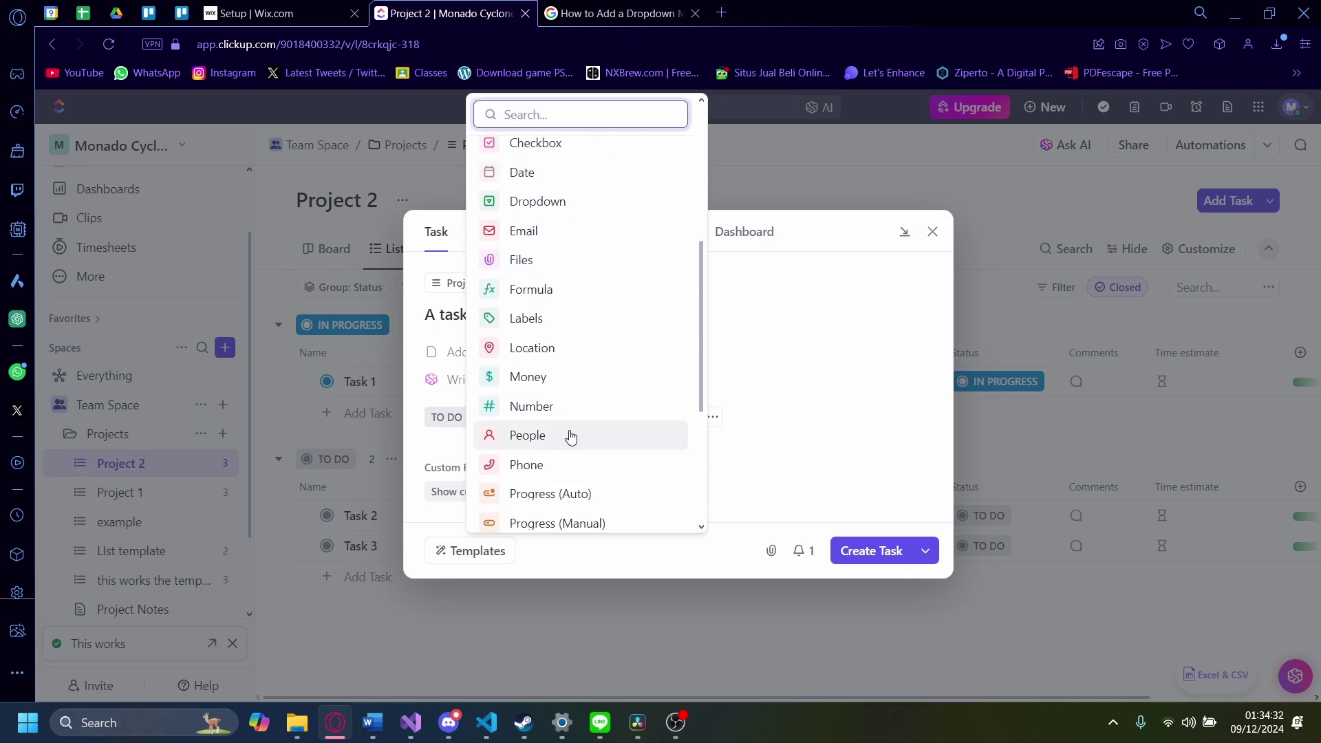
scroll(567, 385, "down", 2)
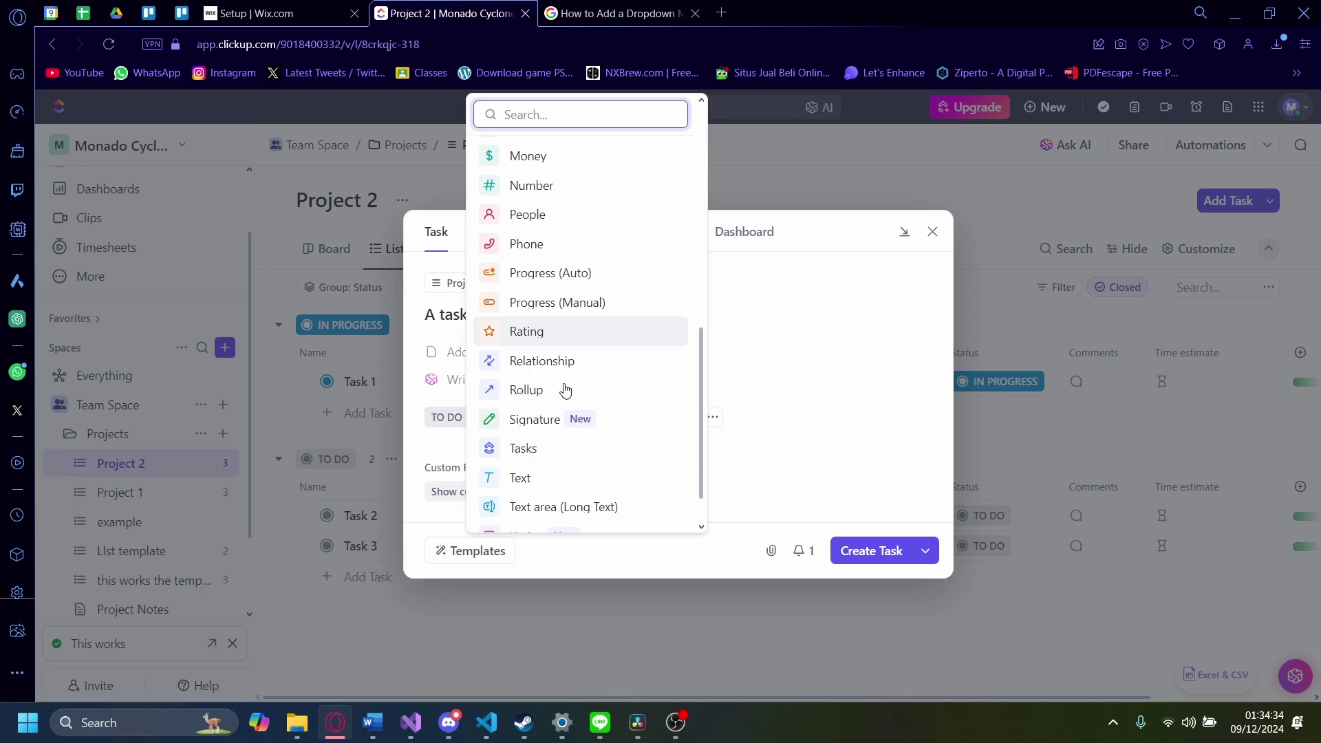
scroll(576, 396, "down", 1)
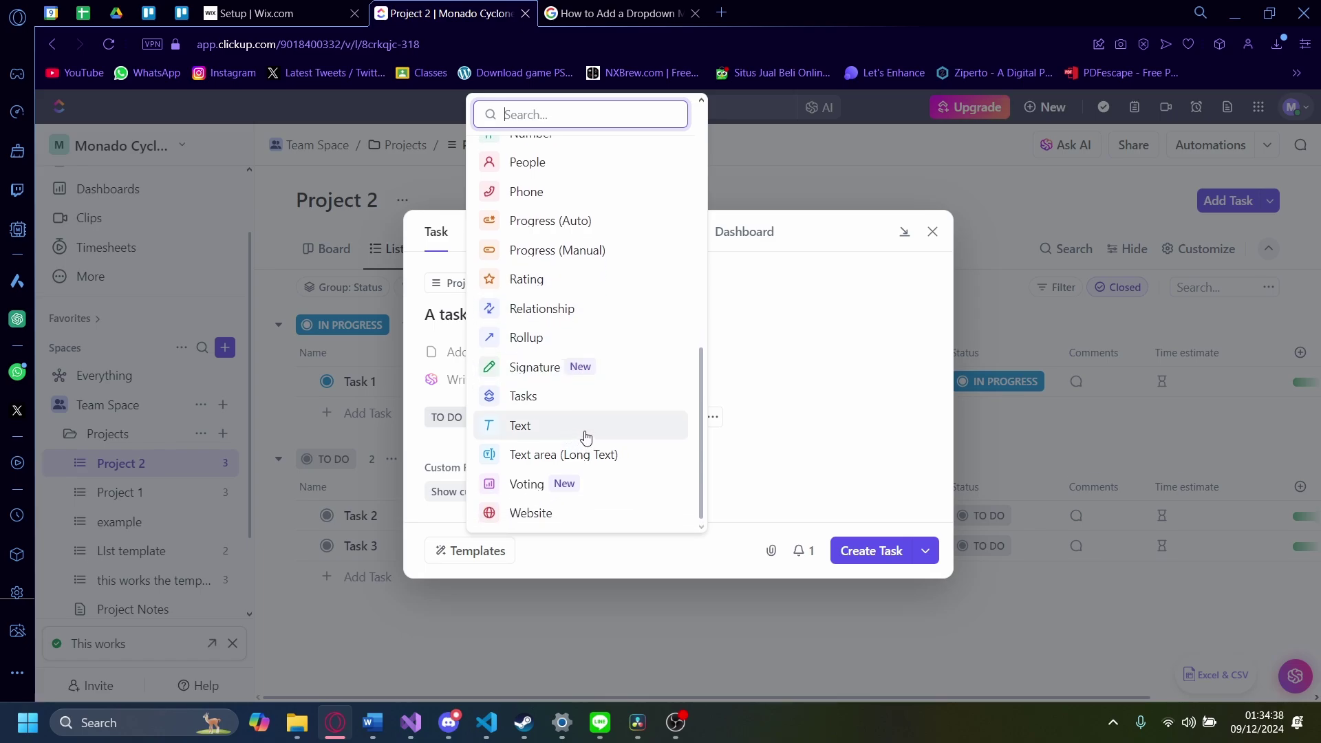
scroll(584, 441, "up", 10)
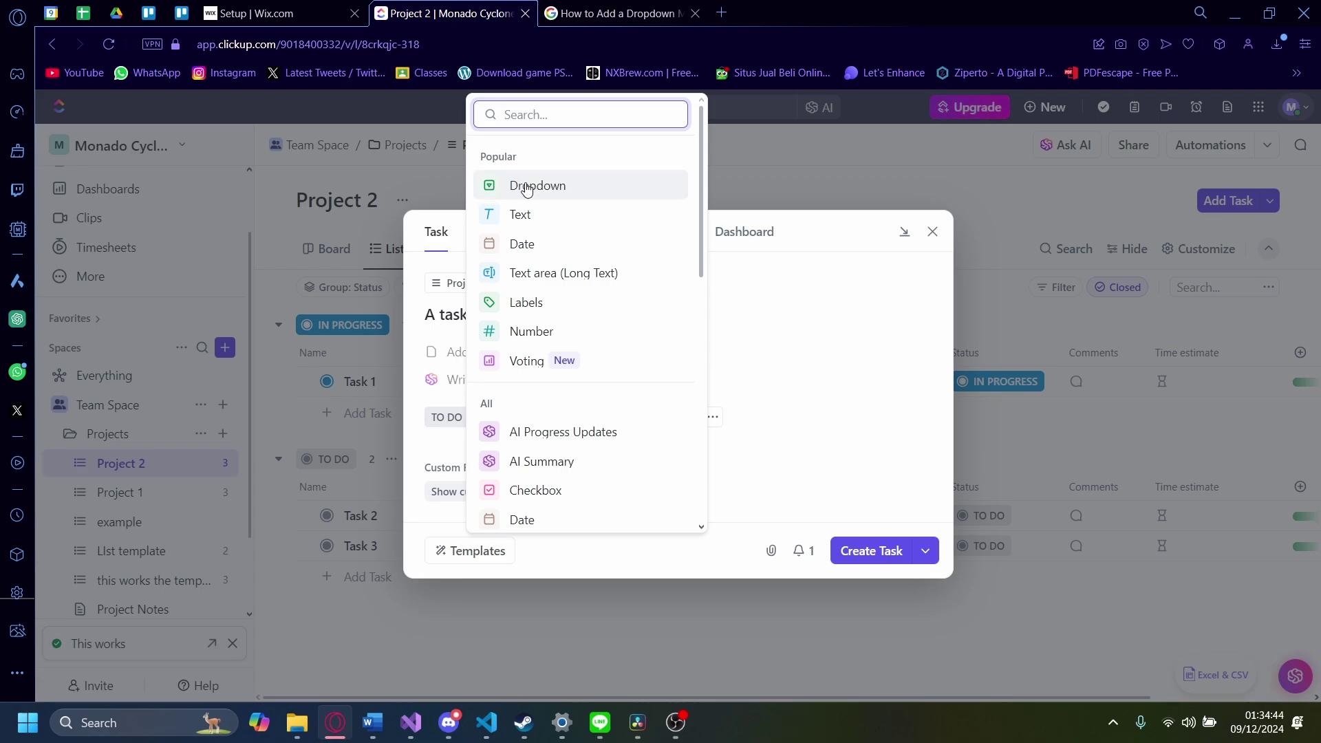
- Make the field a Dropdown named 'A field for dropdown' with a thumbs-up icon
left_click(527, 187)
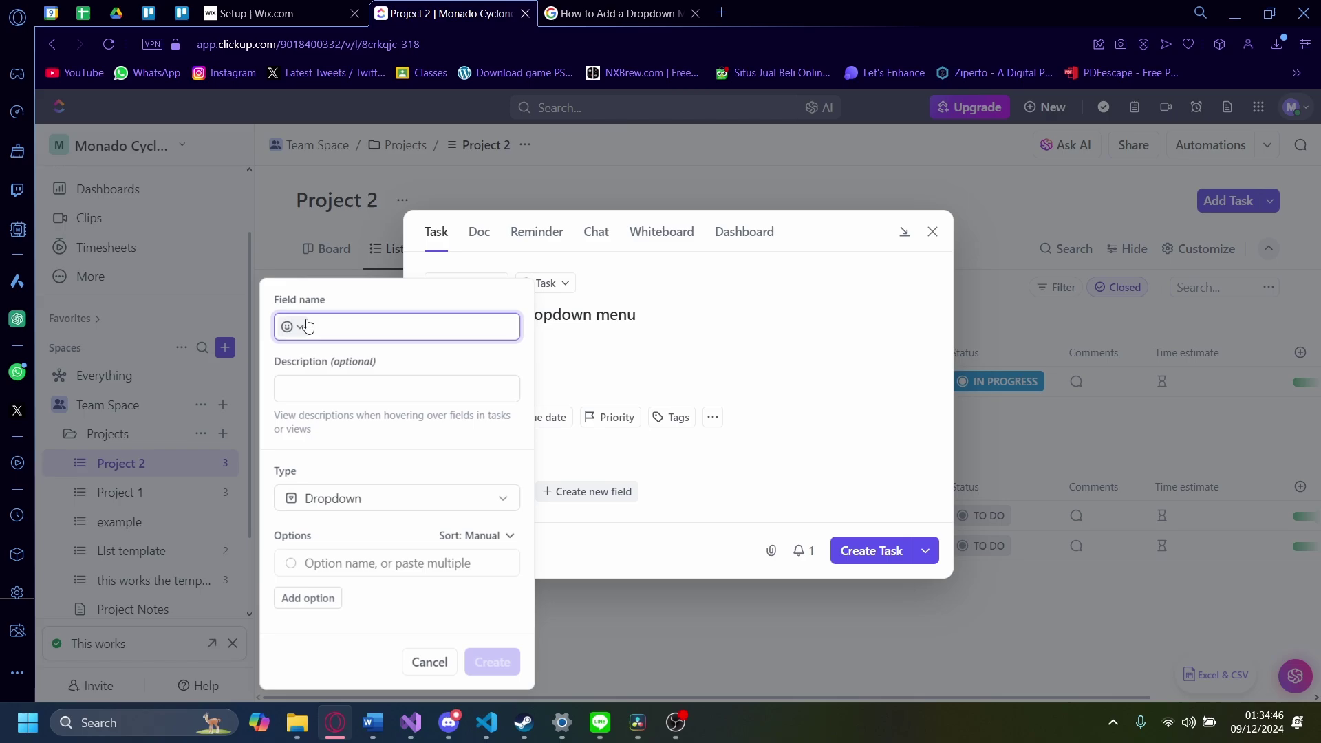
left_click(301, 326)
left_click(352, 328)
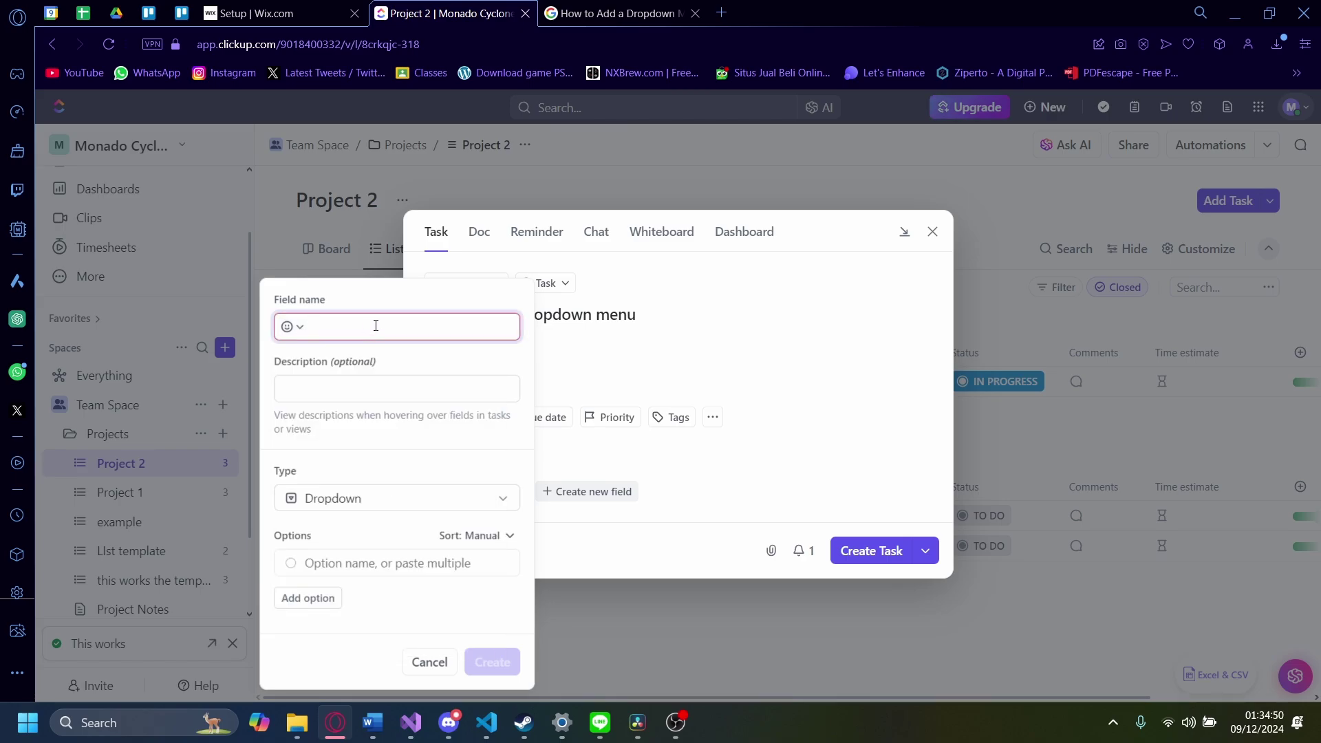
type("A field for dropdown")
left_click(284, 333)
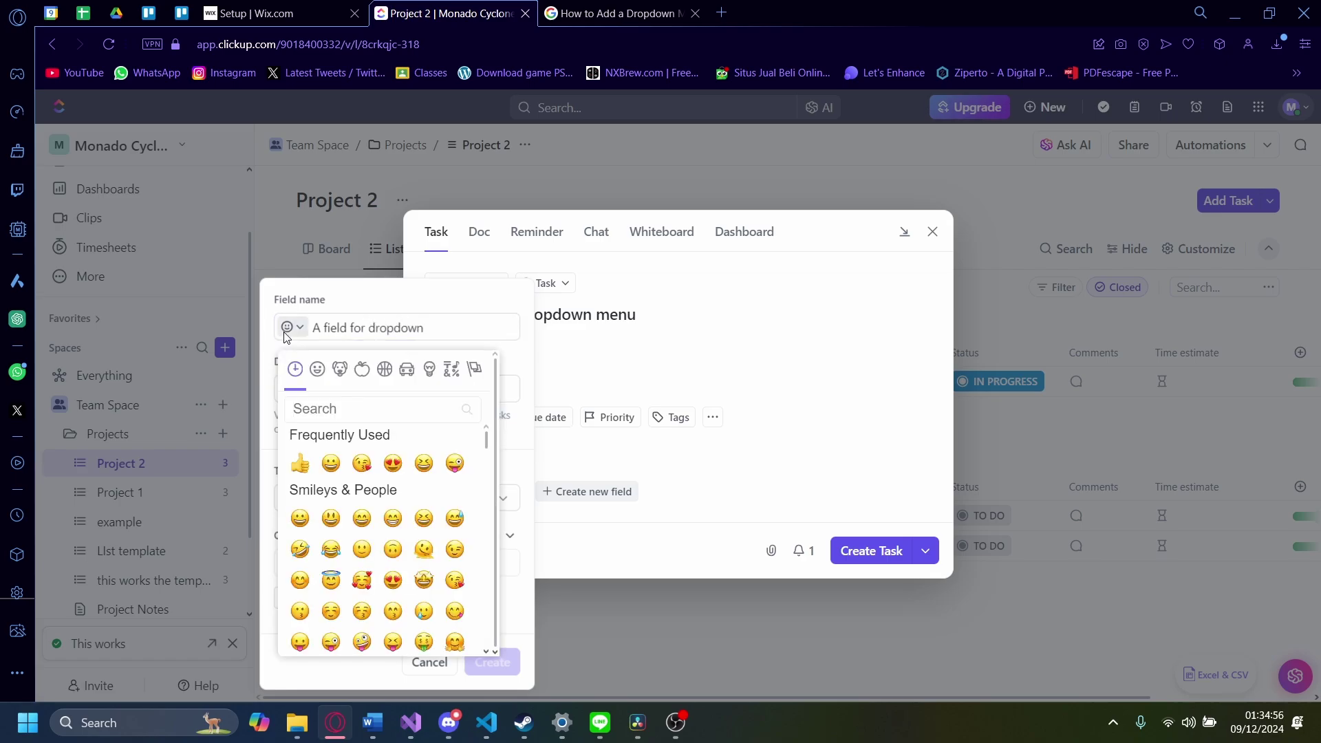
left_click(298, 463)
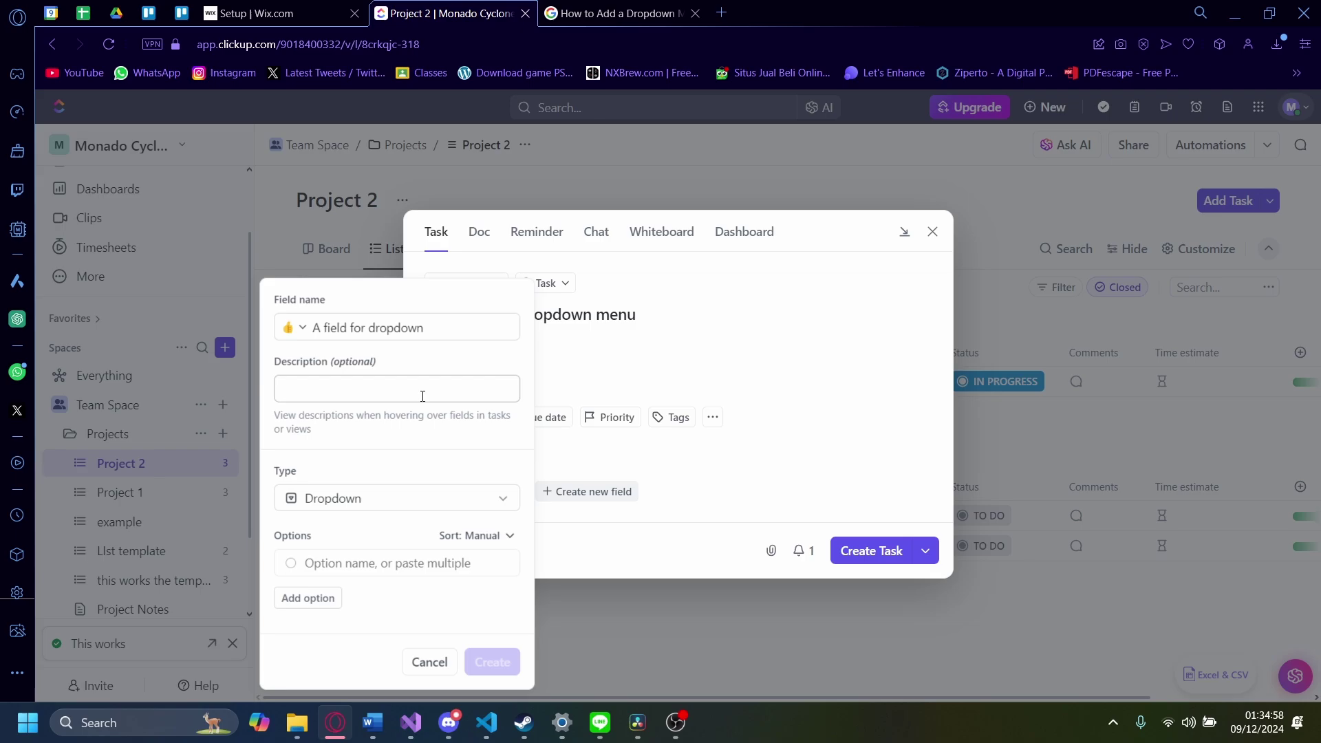
- Add the description 'this dropdown is for demonstration purposes only', keeping the type as Dropdown
left_click(340, 392)
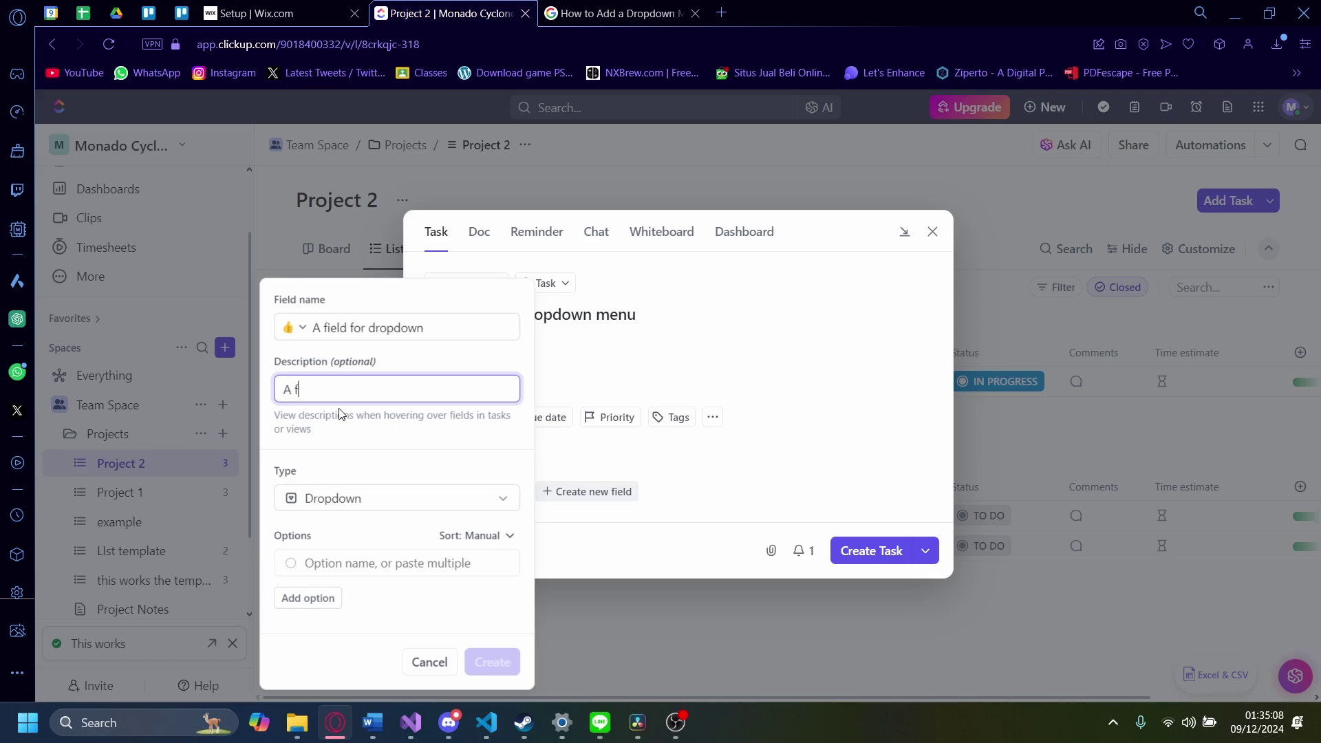
type("A")
key("BackSpace")
type("tbhis drop")
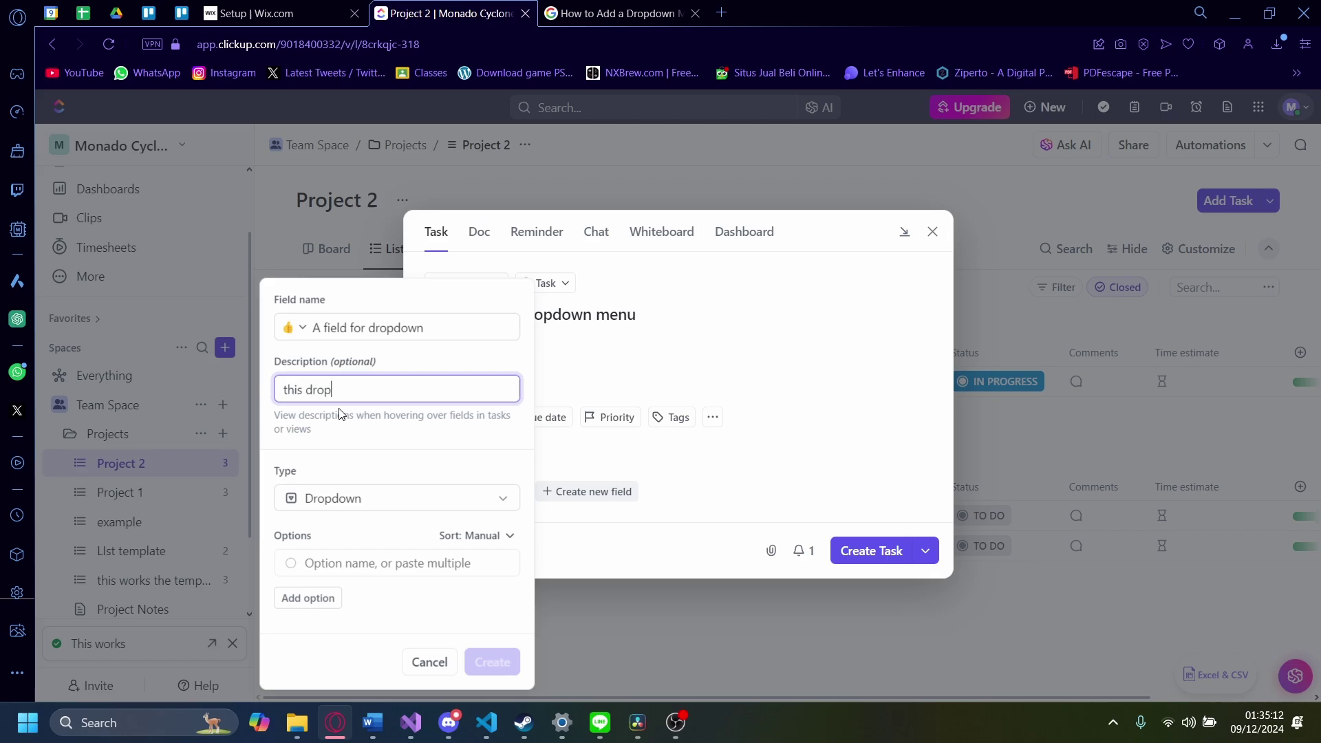
type("down is for d")
key("BackSpace")
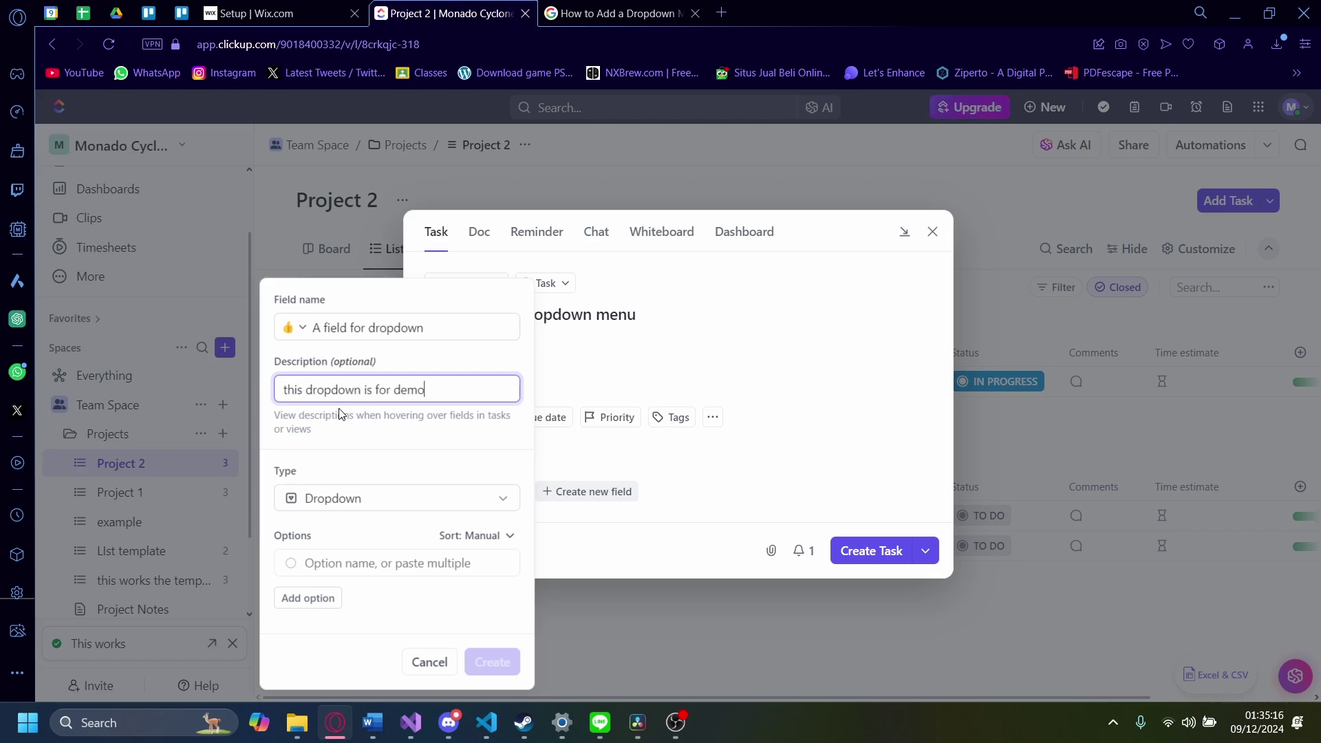
type("nstration ")
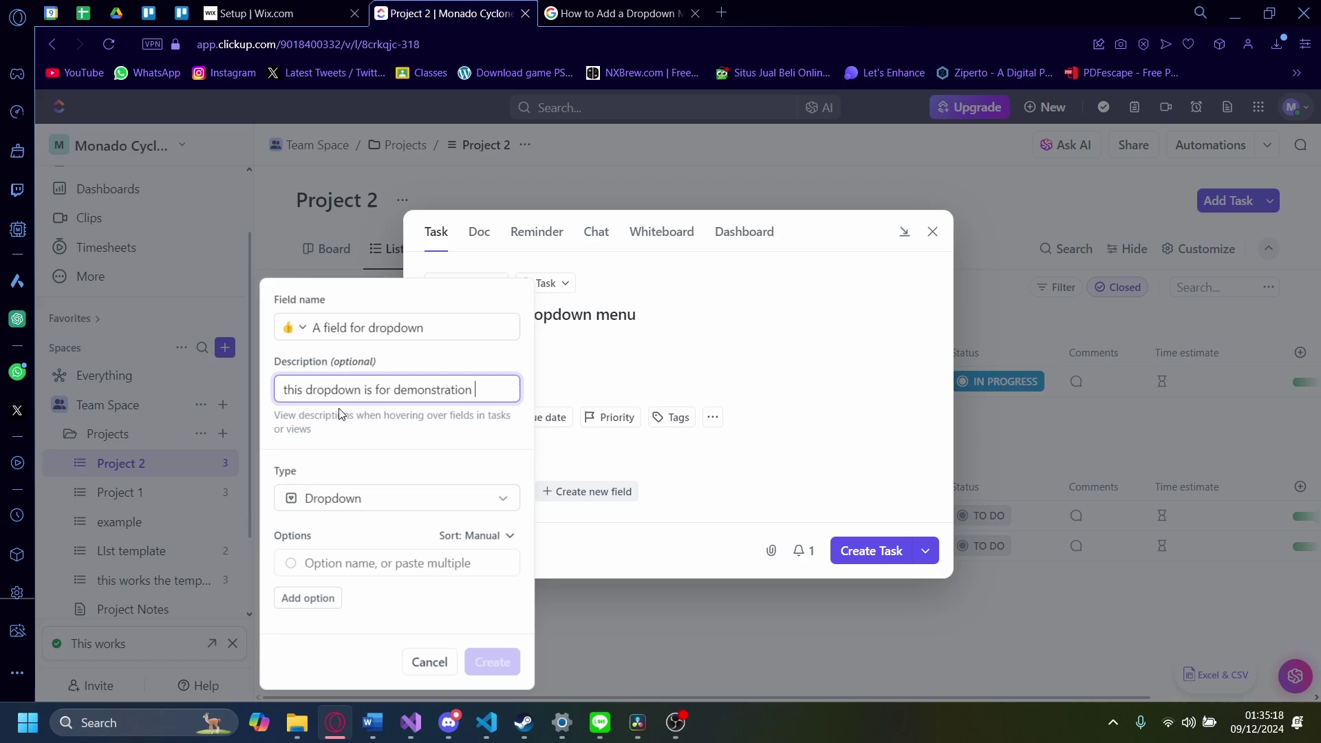
type("purposes only")
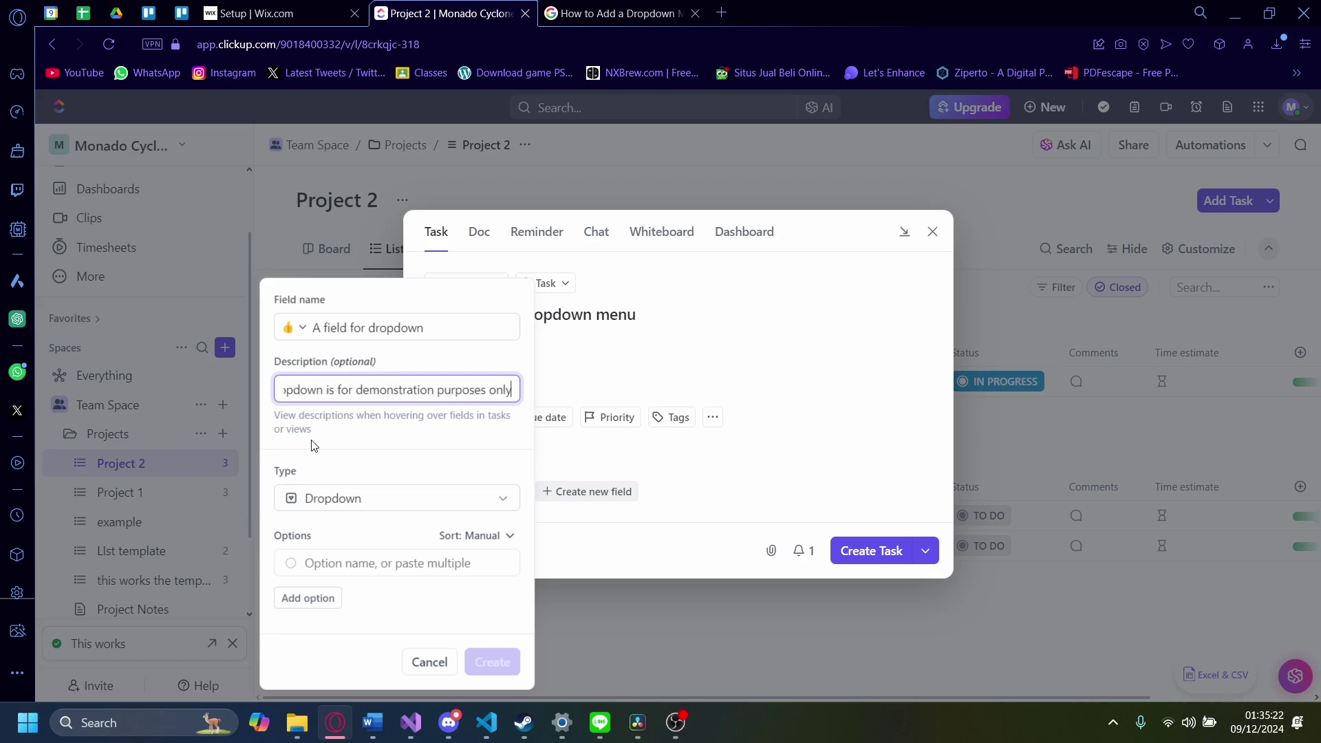
left_click(313, 498)
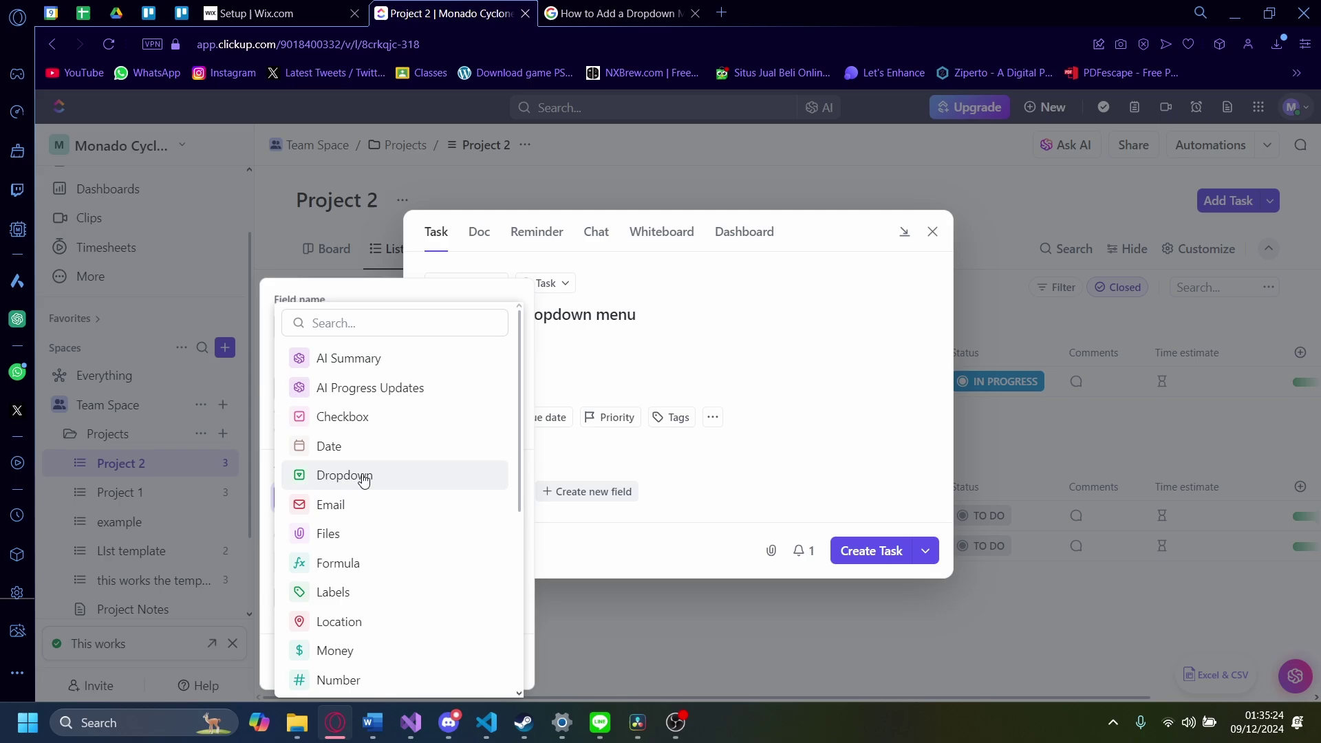
left_click(363, 476)
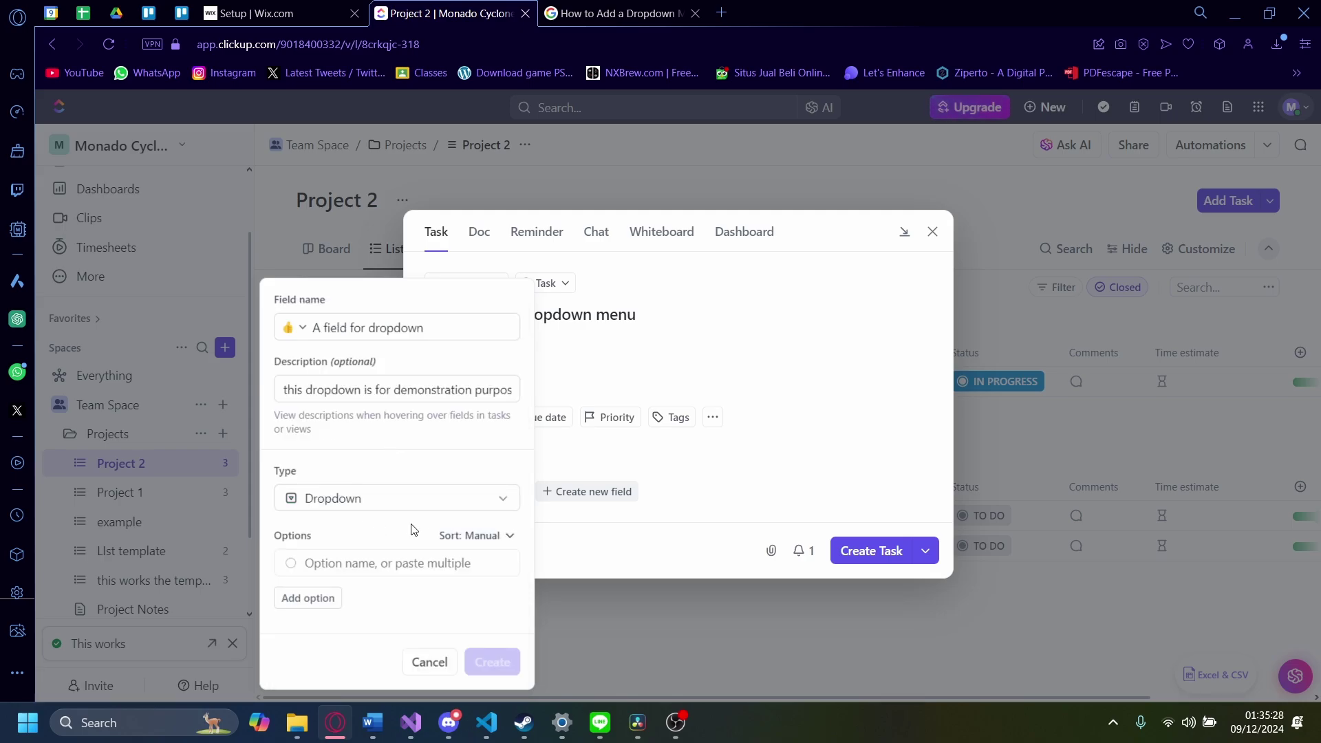
- Add the dropdown options 5, 7 and 2
left_click(334, 565)
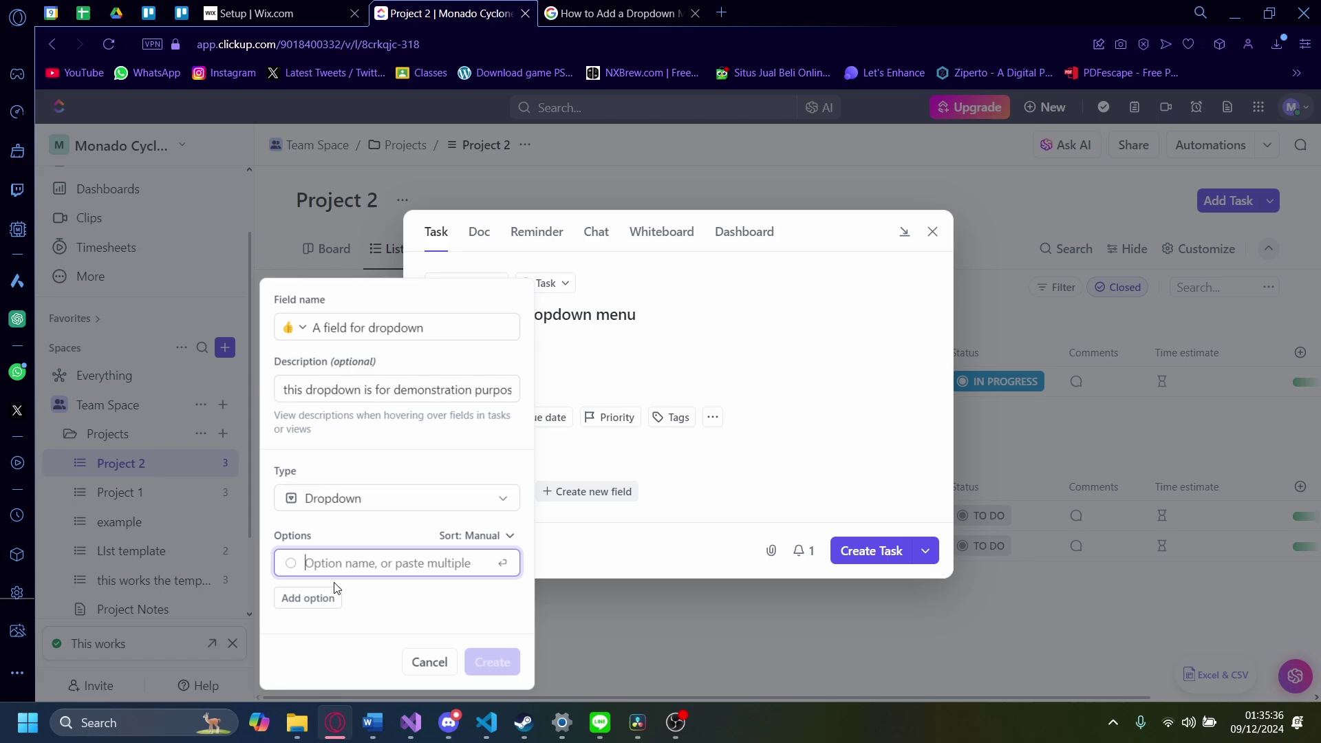
type("5")
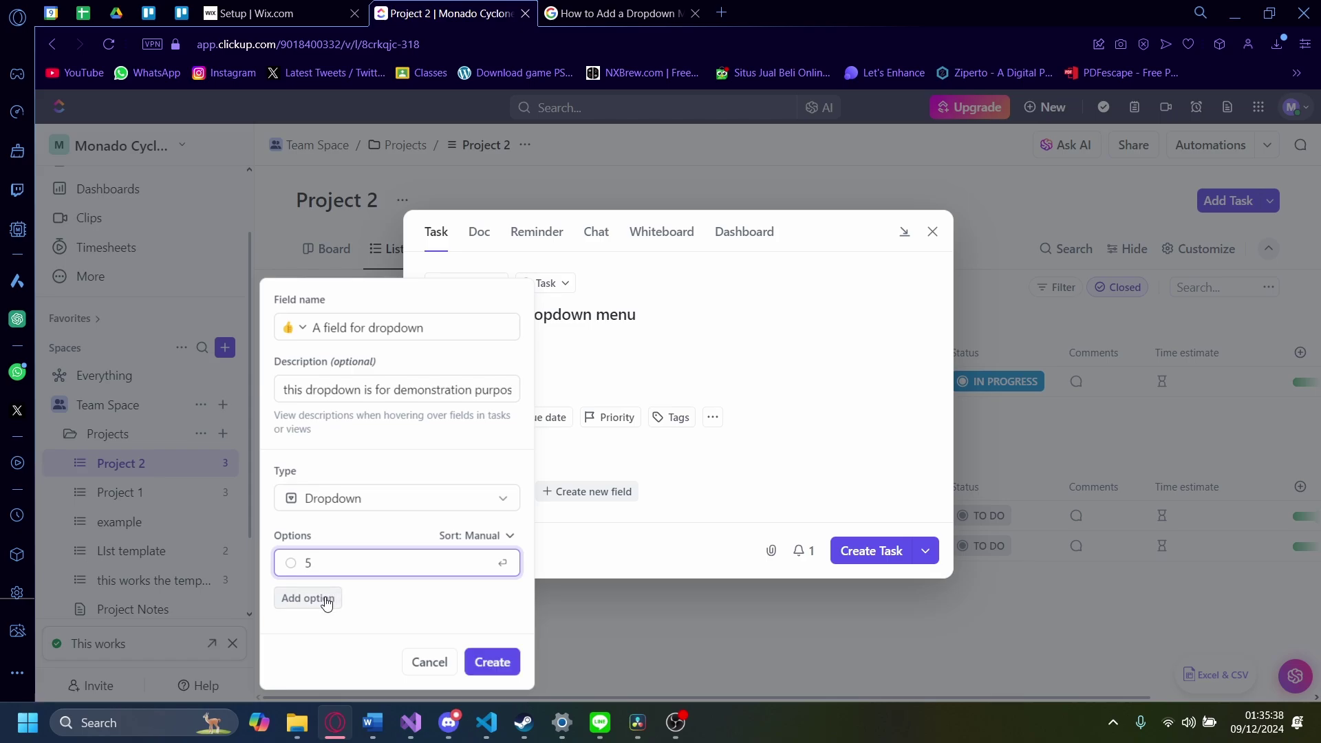
left_click(327, 603)
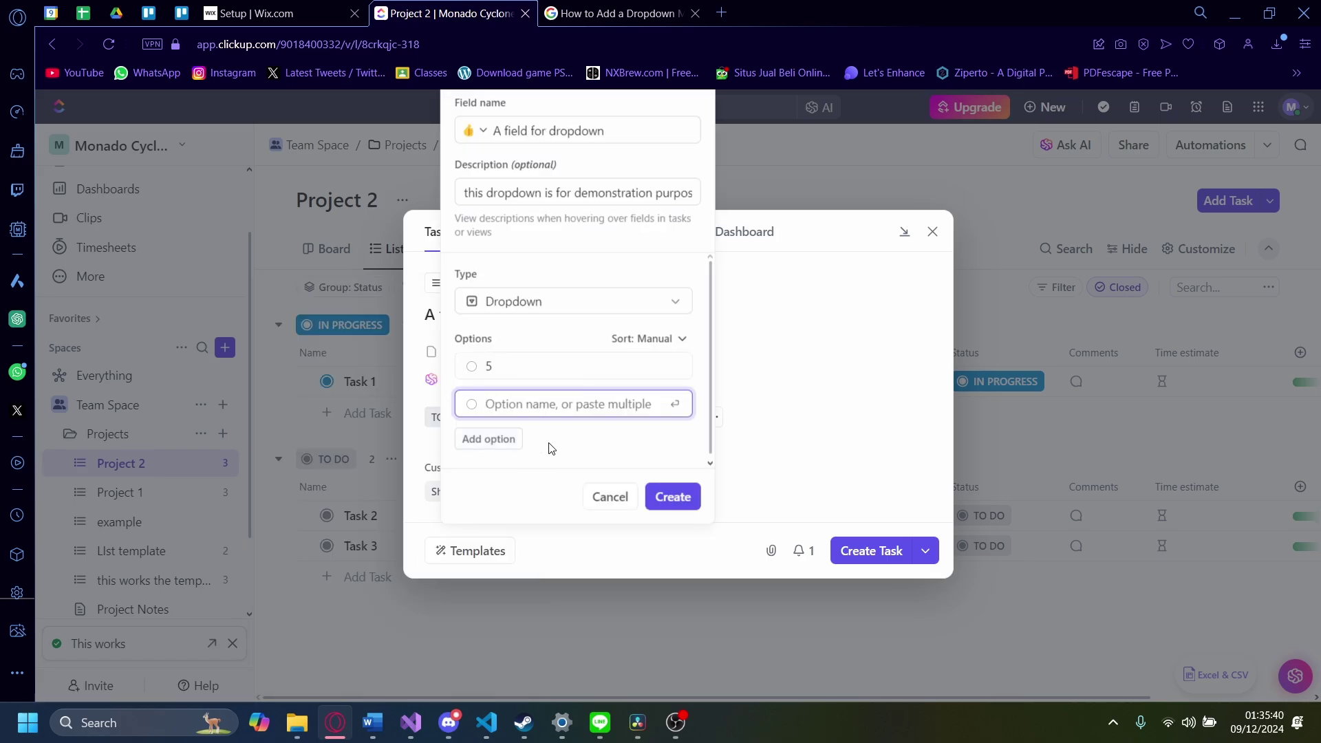
type("7")
left_click(498, 446)
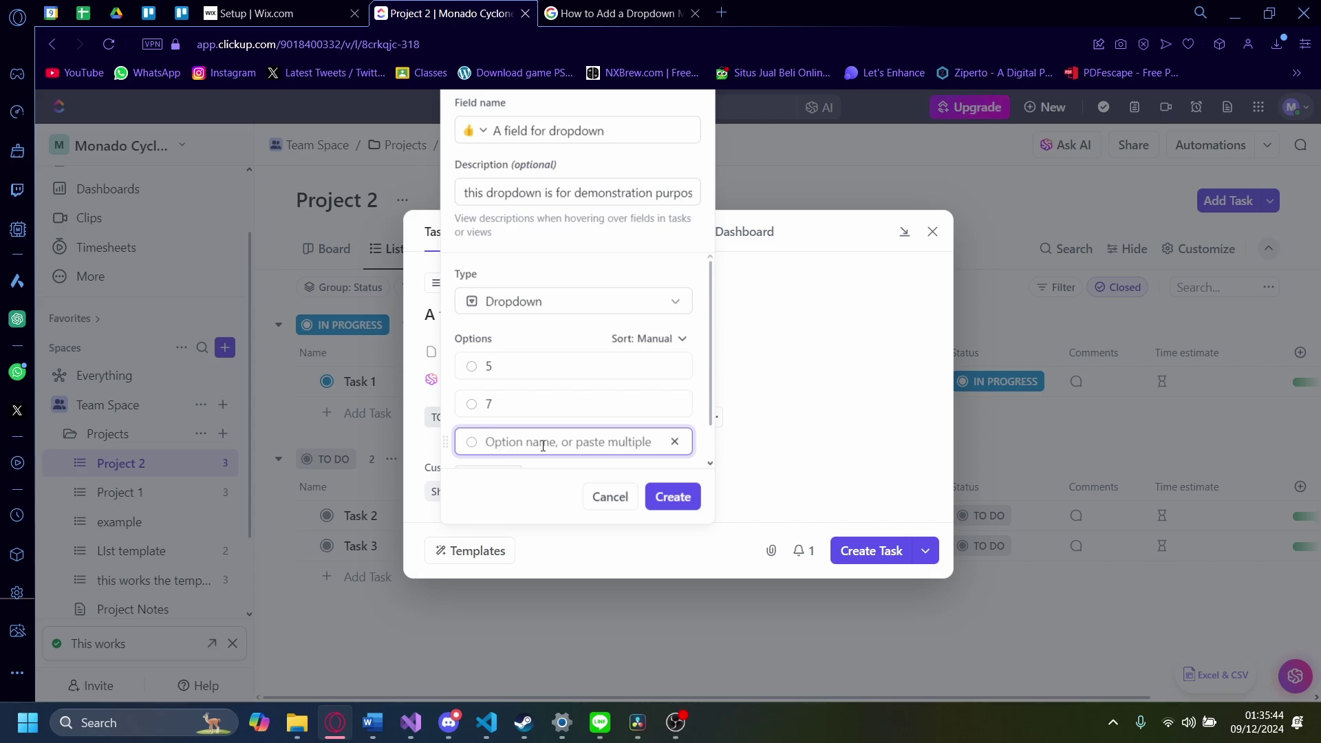
type("2")
left_click(509, 487)
- Add options 1, 3 and 9, then commit a final option to the list
scroll(537, 454, "down", 1)
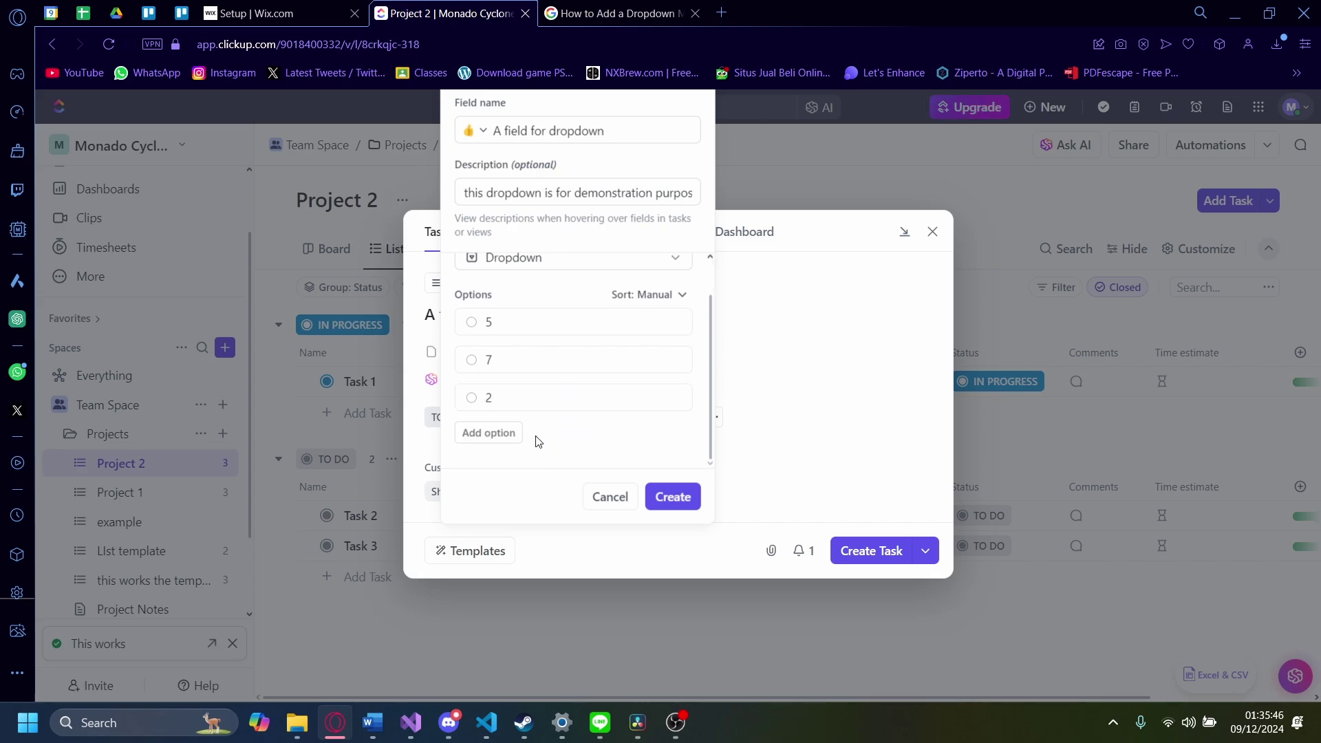
left_click(538, 441)
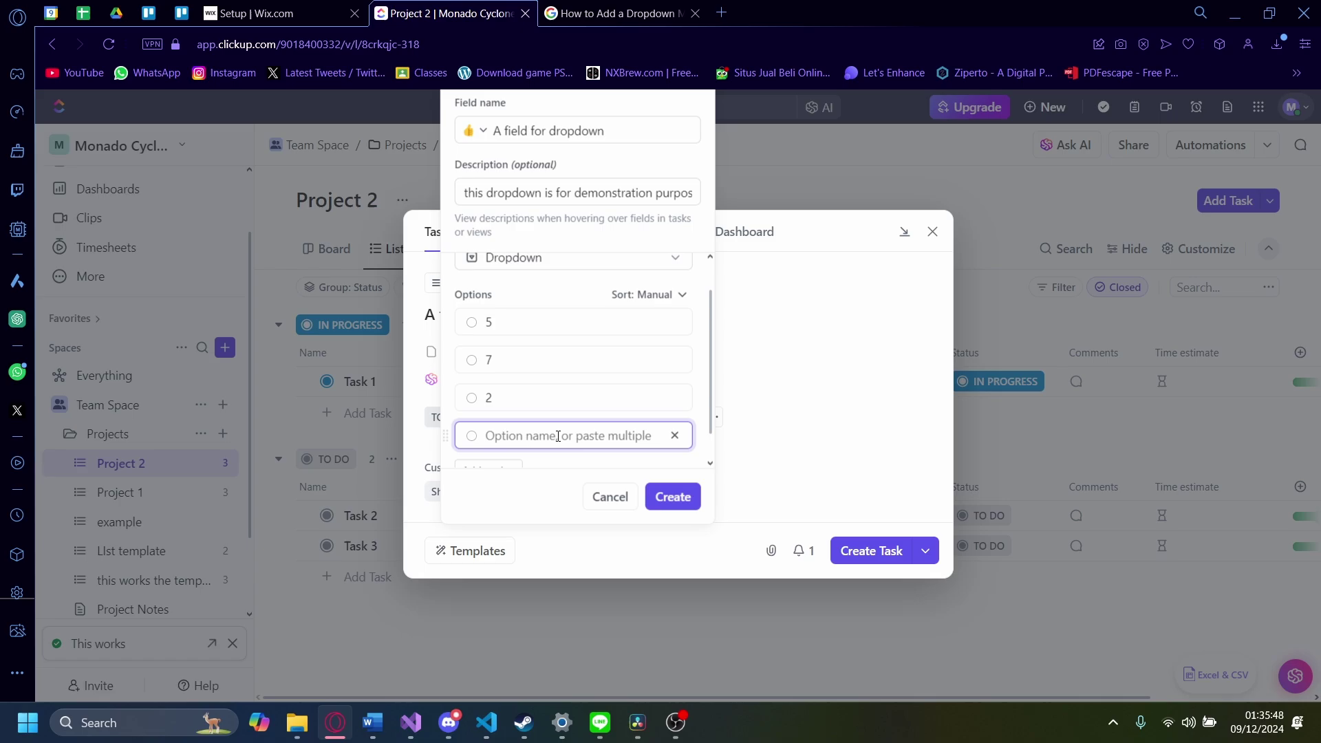
type("1")
key("Return")
left_click(501, 436)
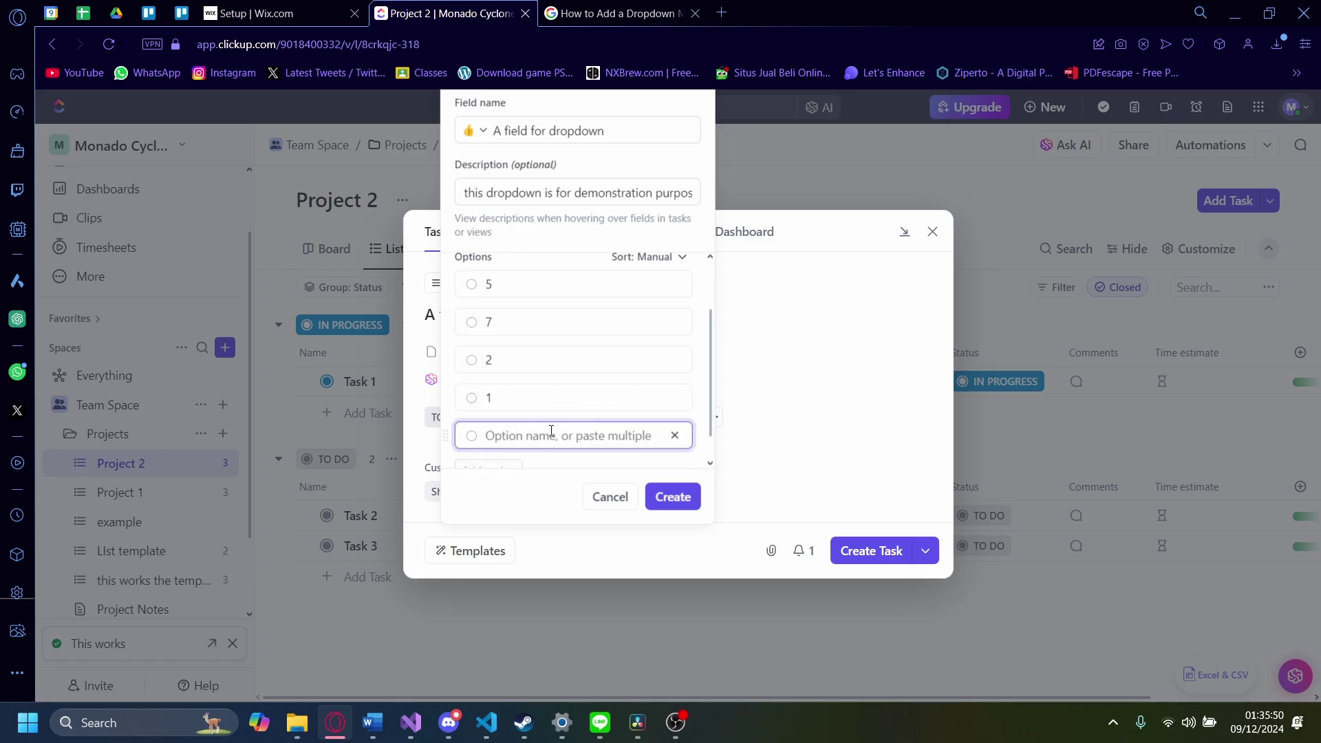
type("3")
key("Return")
left_click(513, 435)
scroll(528, 421, "up", 5)
type("9")
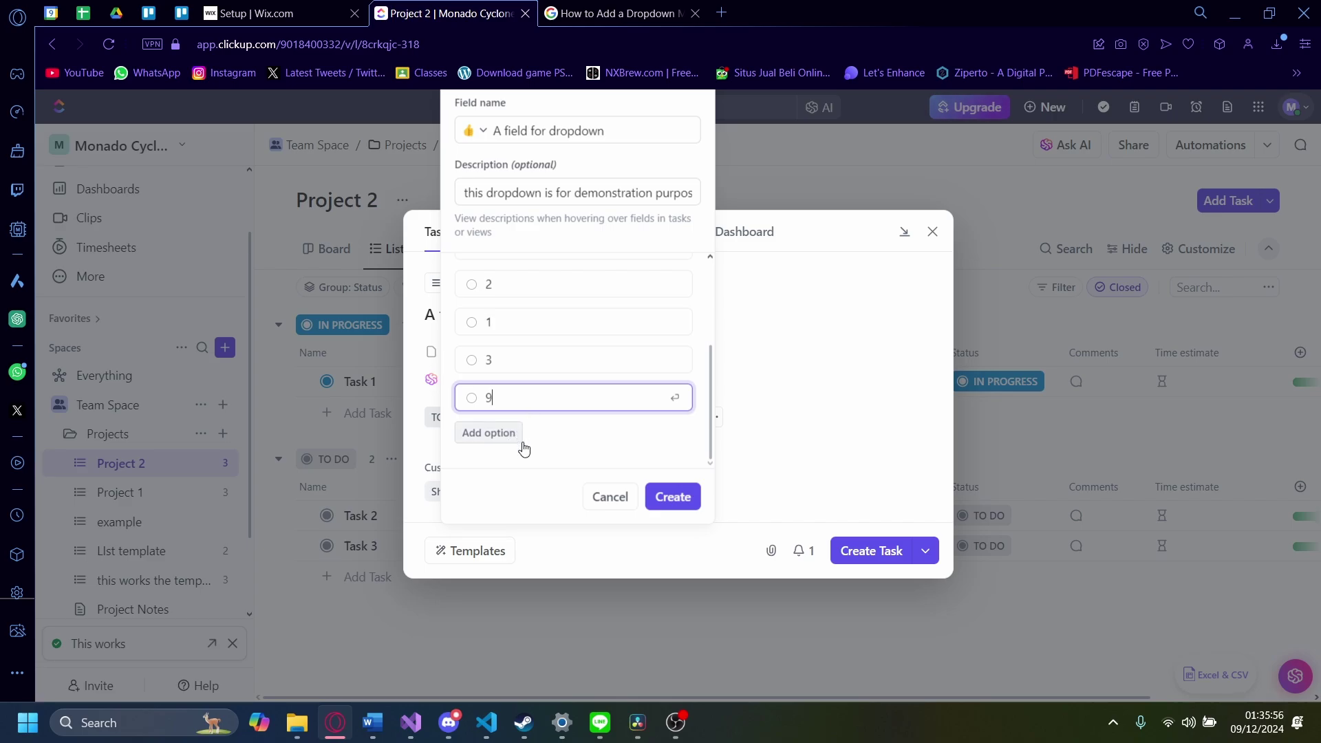
left_click(508, 434)
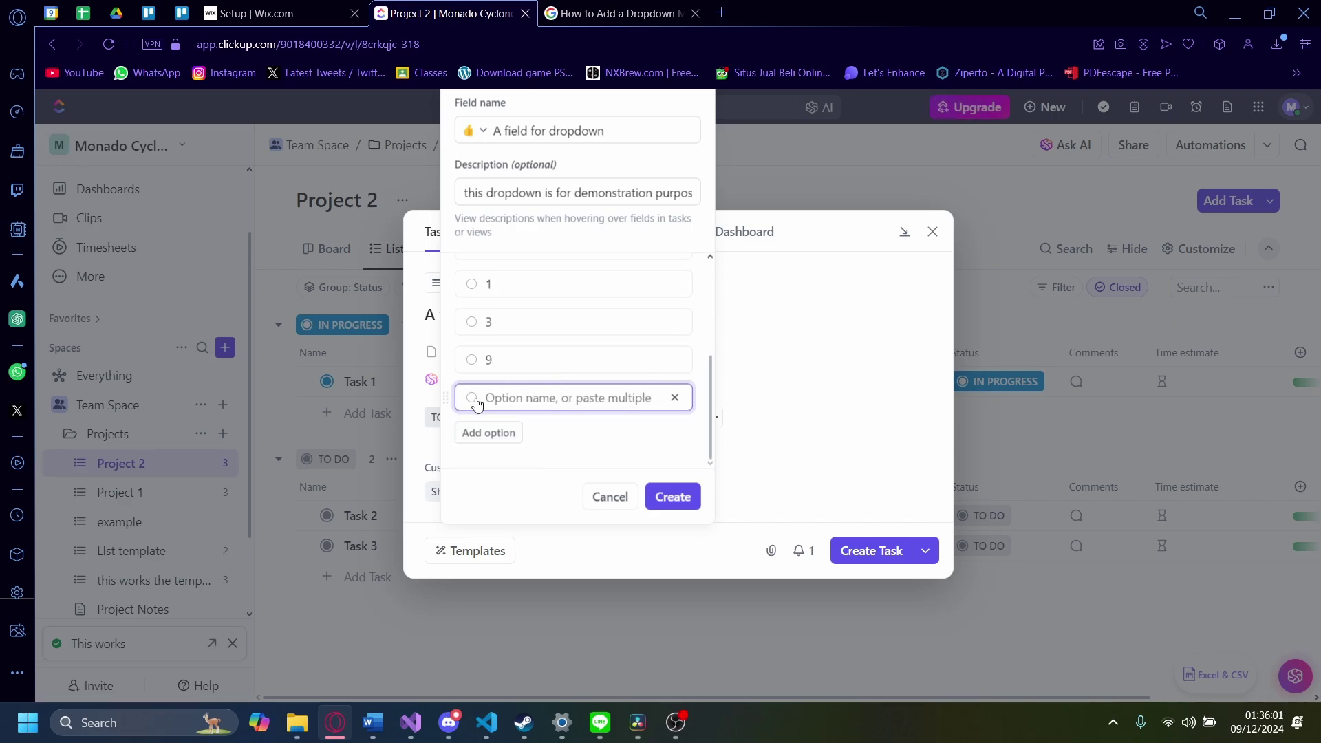
scroll(523, 385, "up", 5)
scroll(515, 356, "down", 2)
type("2")
key("Return")
scroll(525, 426, "up", 5)
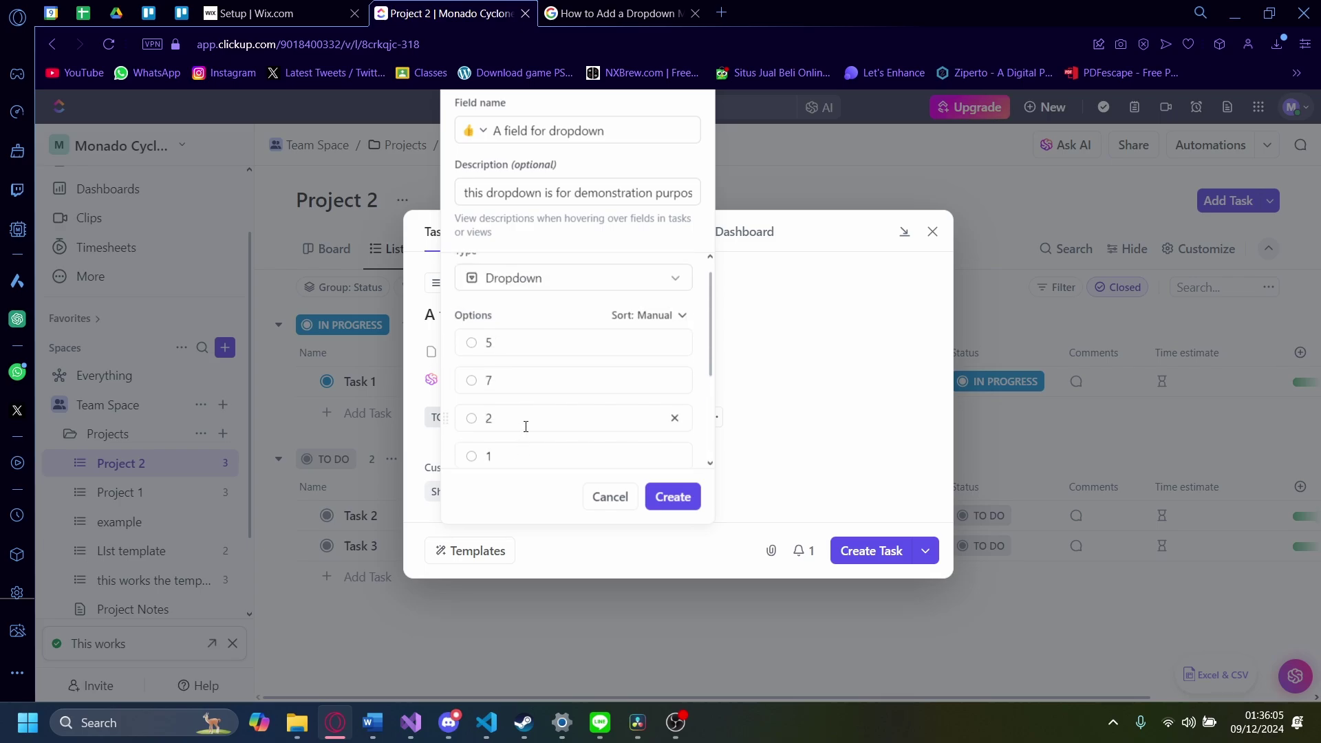
scroll(509, 313, "down", 2)
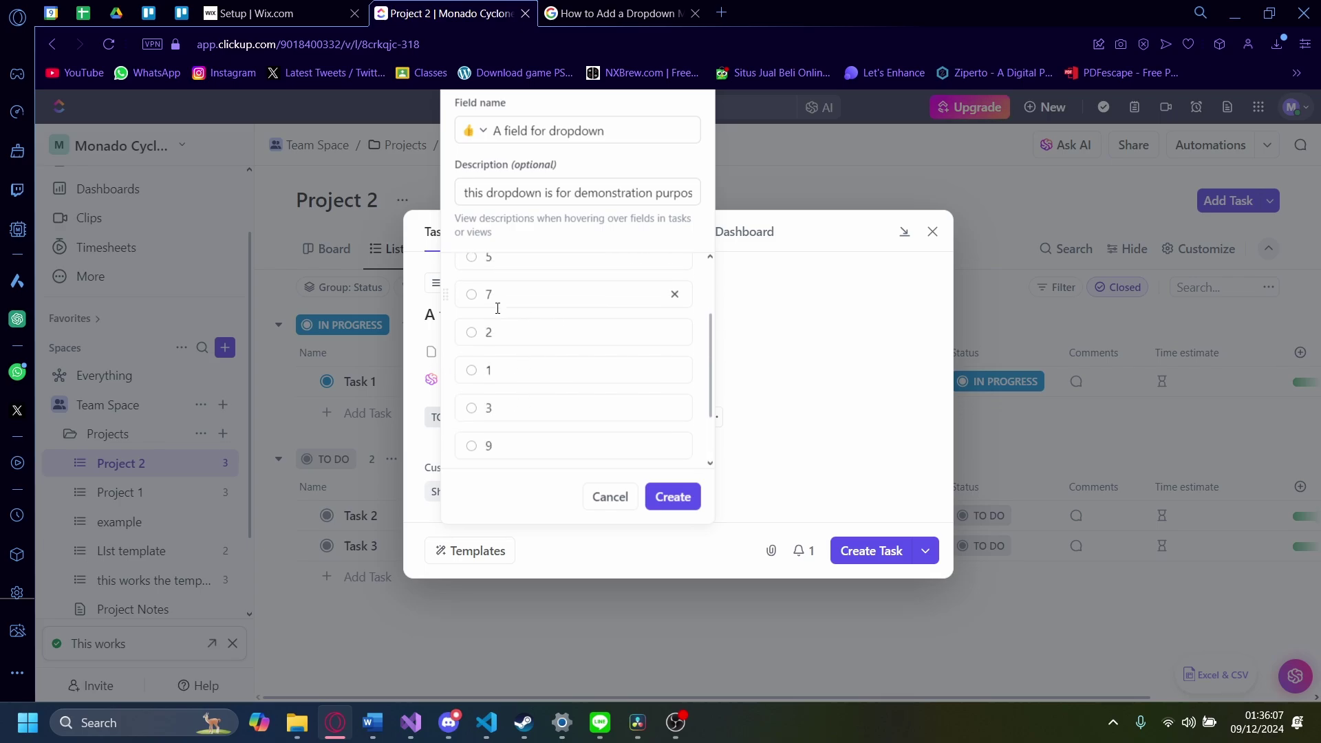
scroll(495, 371, "down", 1)
scroll(565, 405, "up", 5)
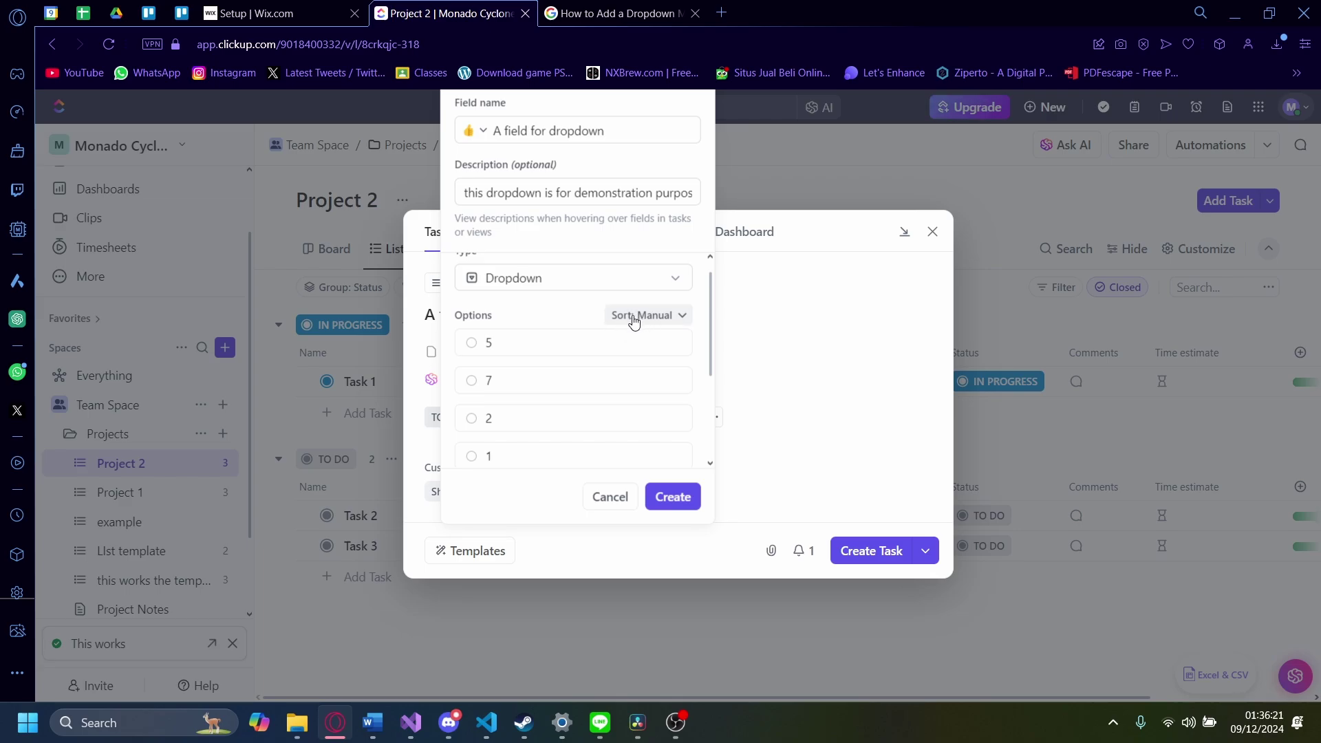
- Move option 5 below option 7 in the list
left_click(628, 342)
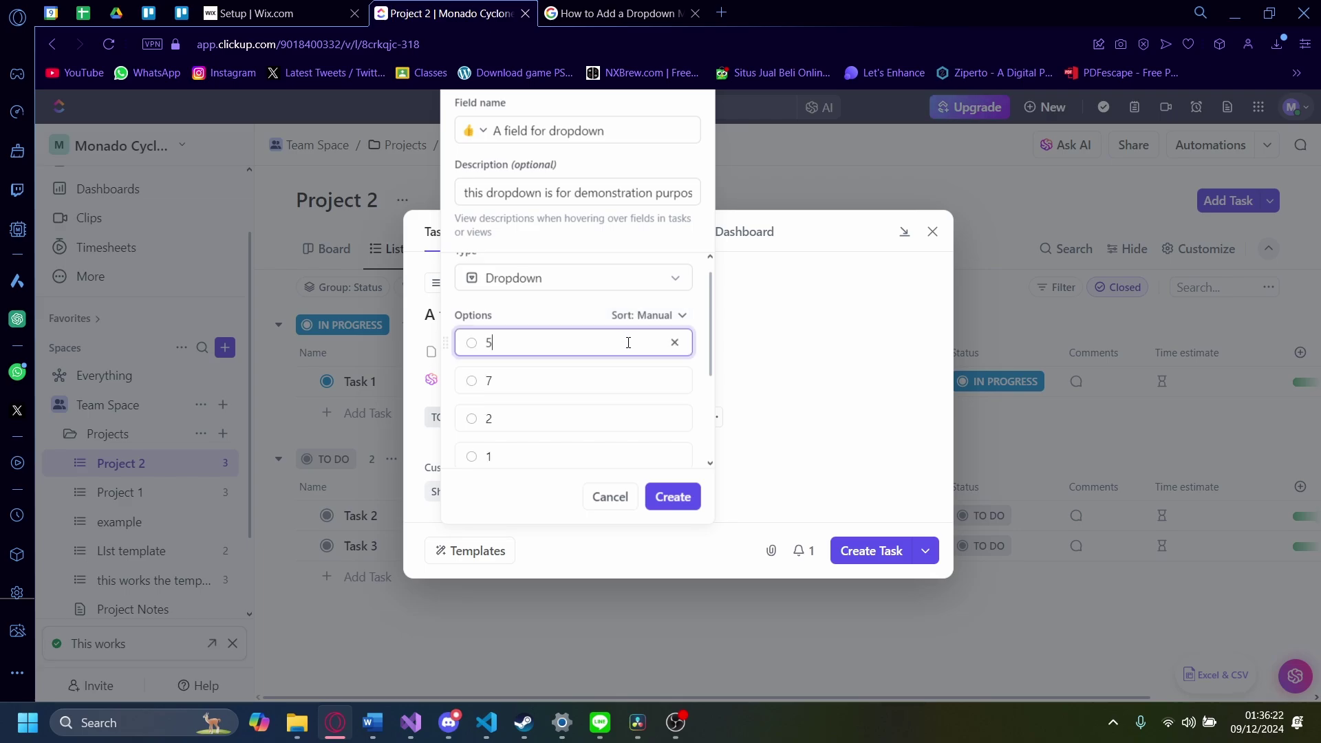
left_click(447, 342)
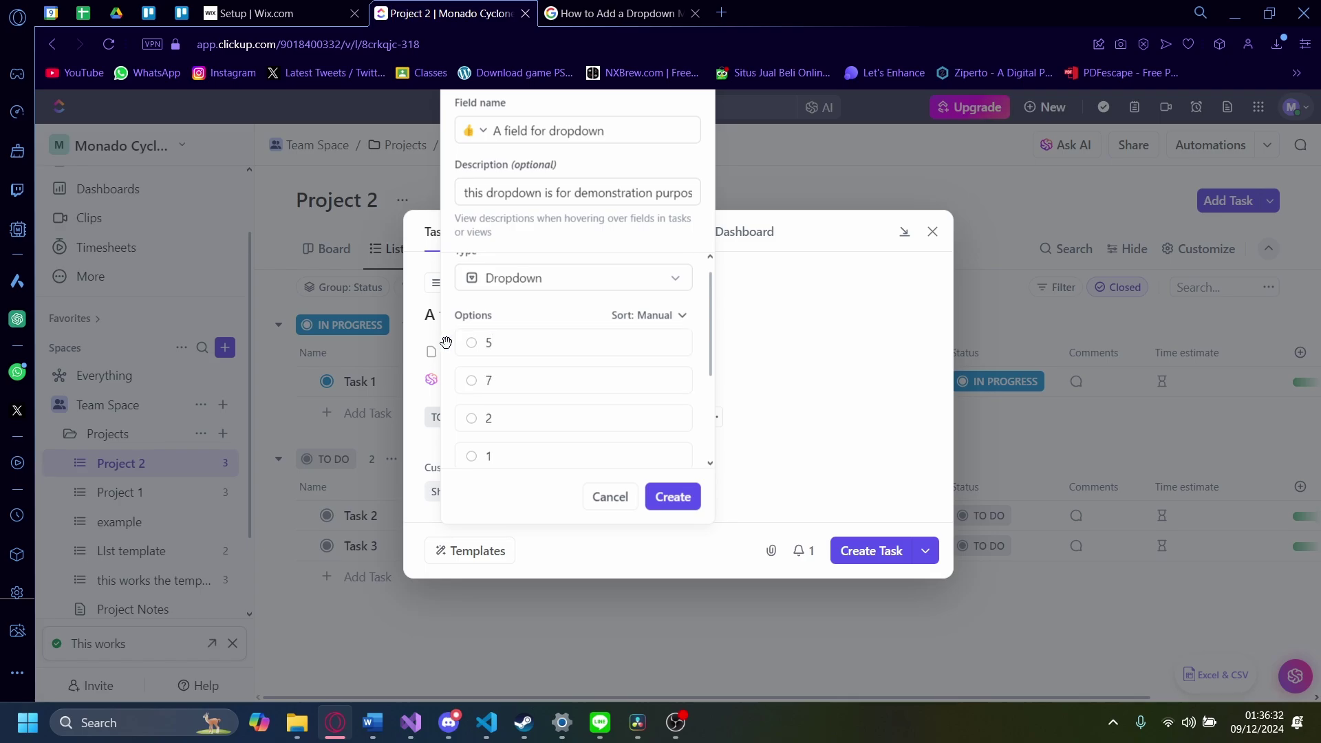
left_click_drag(446, 342, 459, 377)
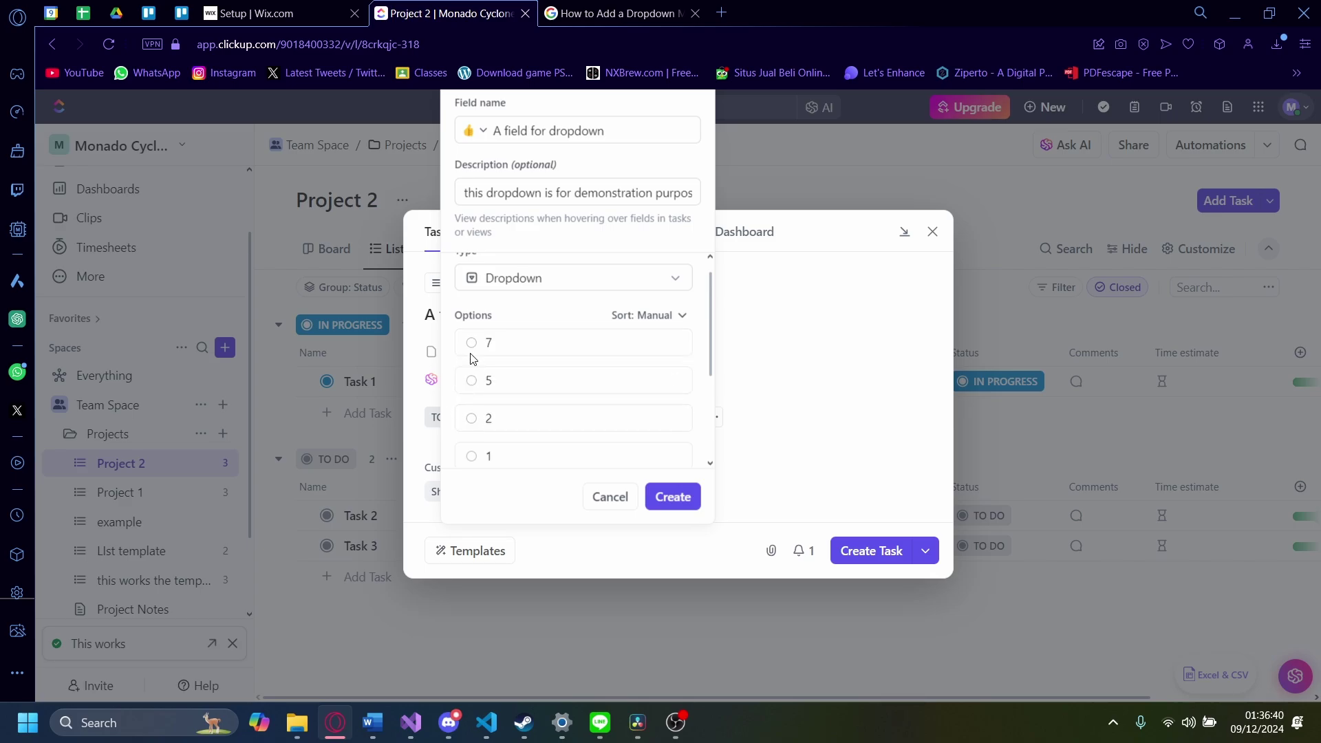
- Change the options' sort from Manual to Alphabetical A-Z and check the new order
left_click(640, 315)
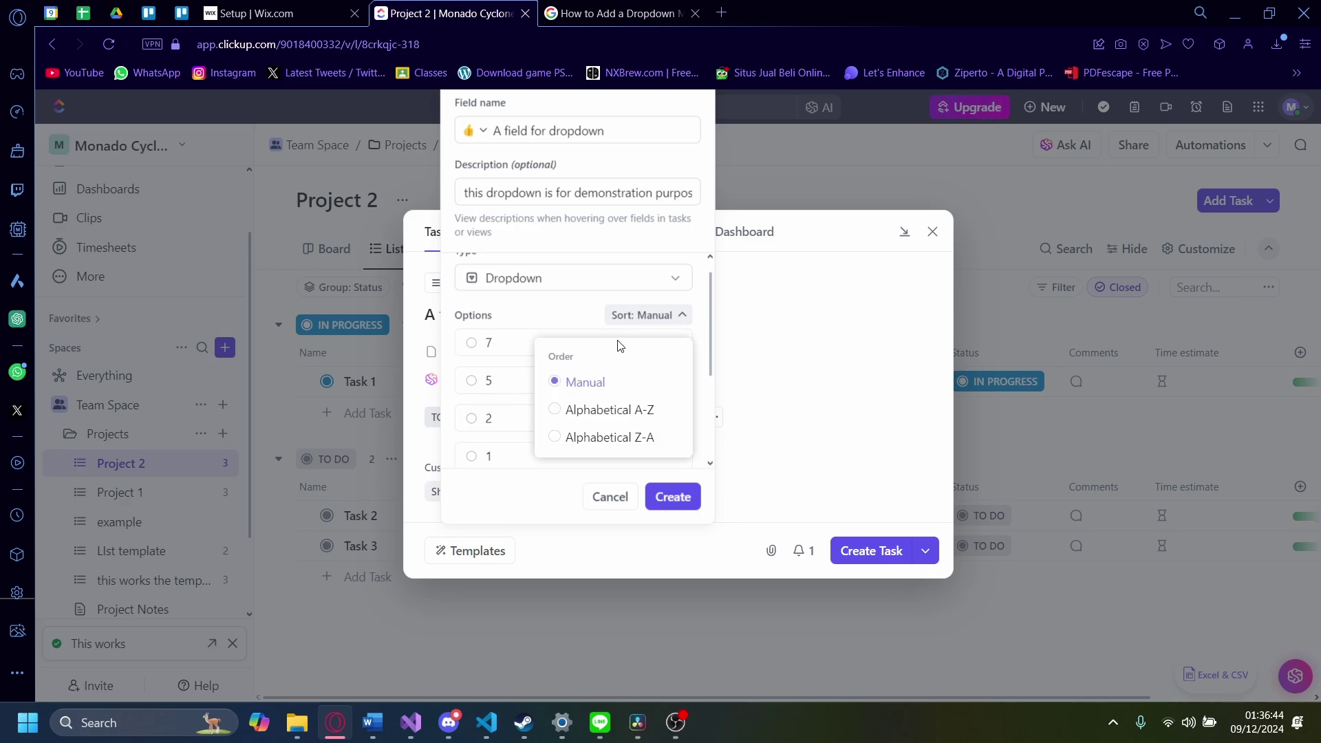
left_click(599, 410)
scroll(523, 333, "down", 2)
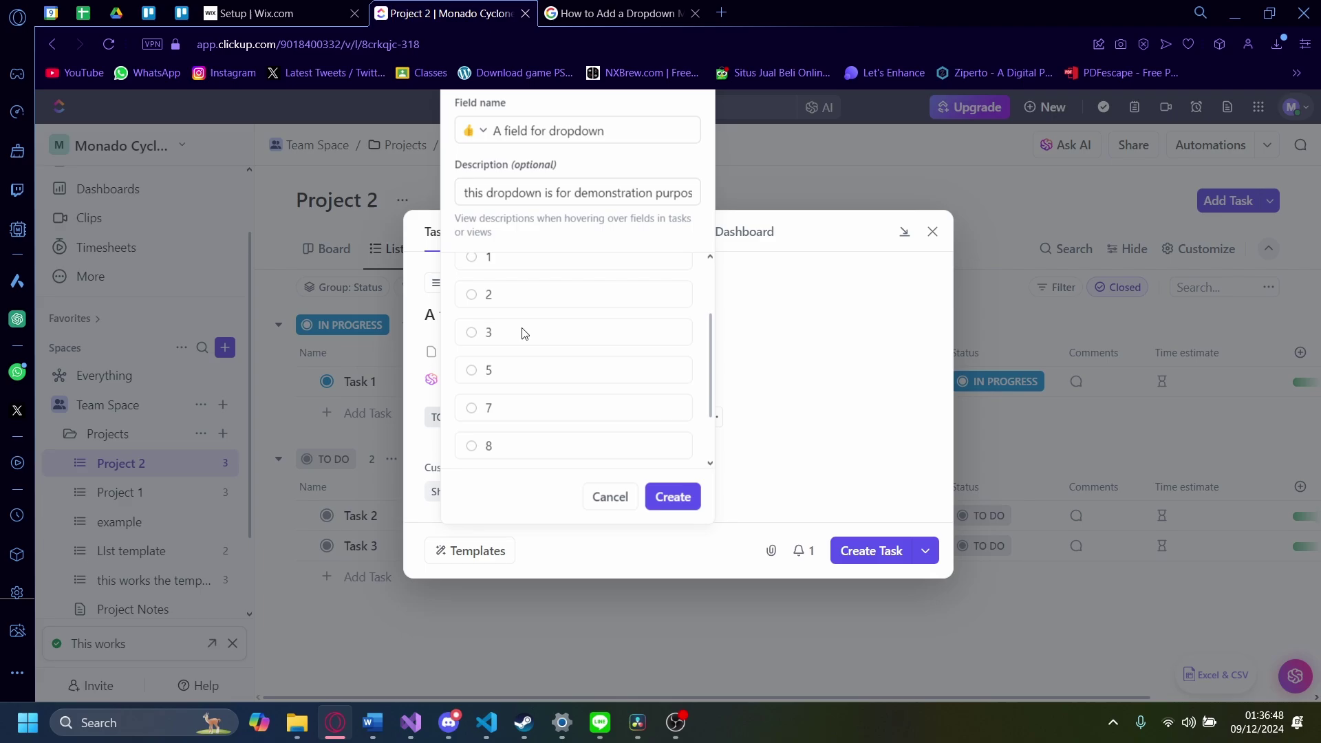
scroll(531, 330, "down", 2)
scroll(531, 385, "up", 4)
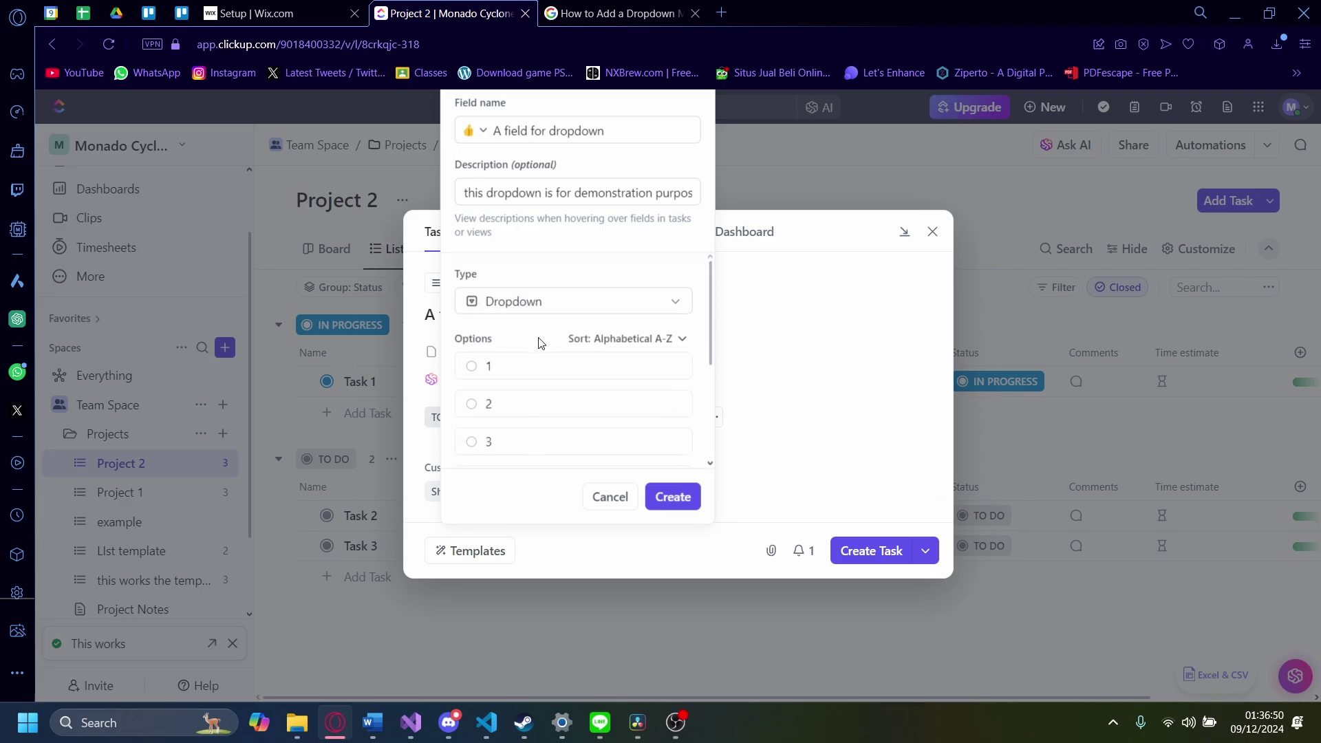
scroll(568, 348, "down", 3)
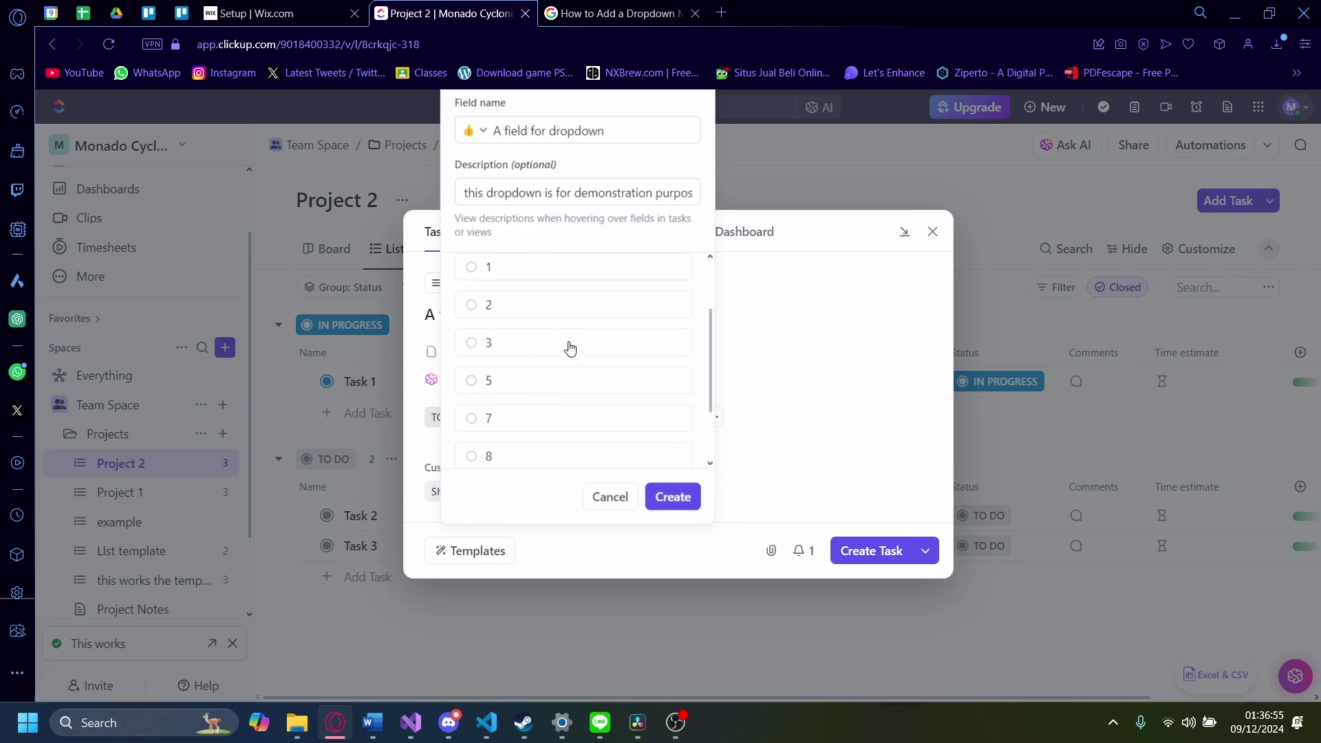
scroll(569, 348, "up", 4)
scroll(583, 335, "down", 5)
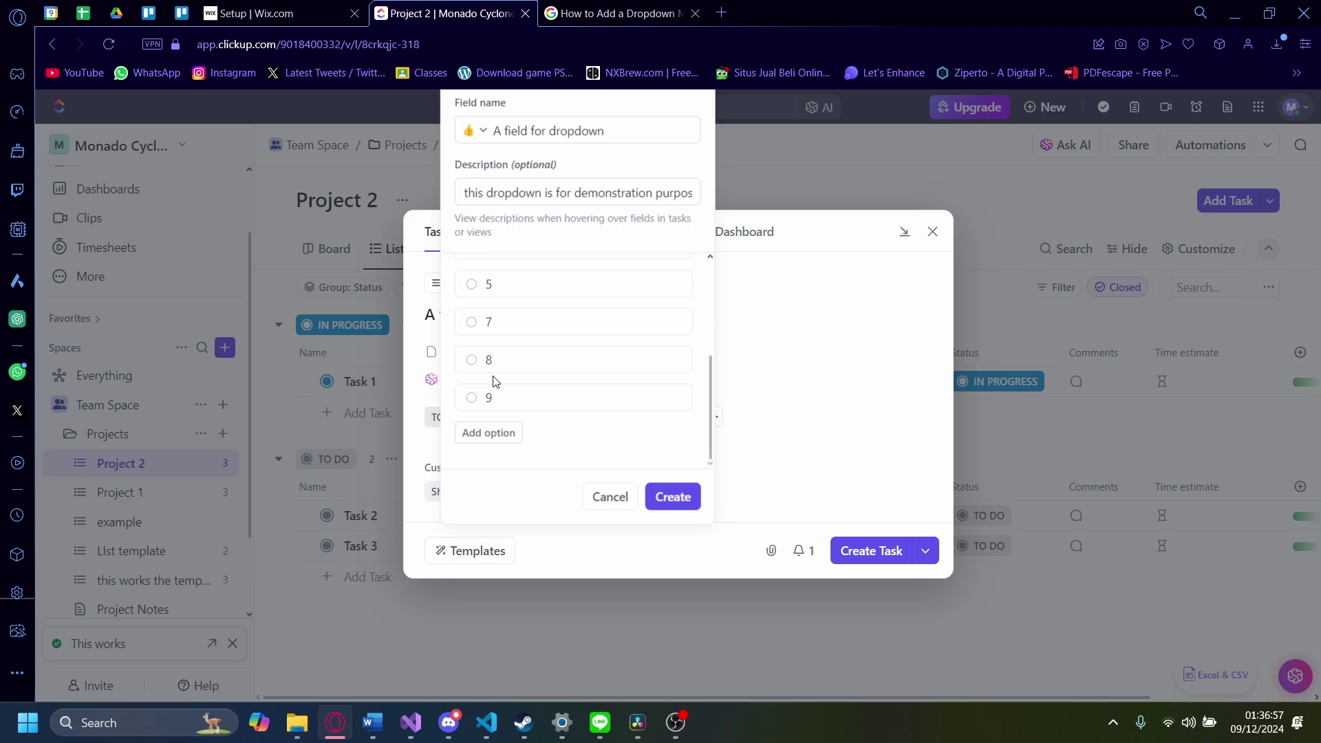
scroll(625, 442, "up", 5)
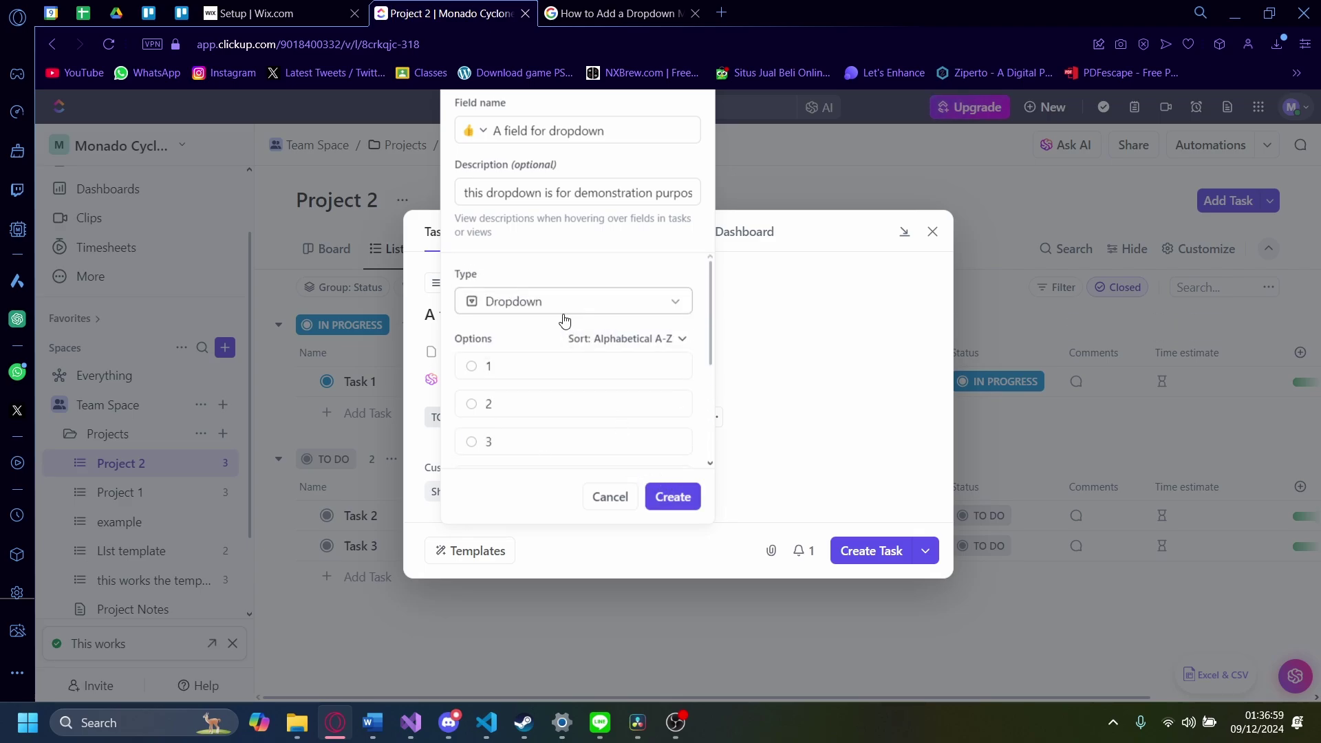
- Create the dropdown field with its A–Z sorted options
left_click(663, 504)
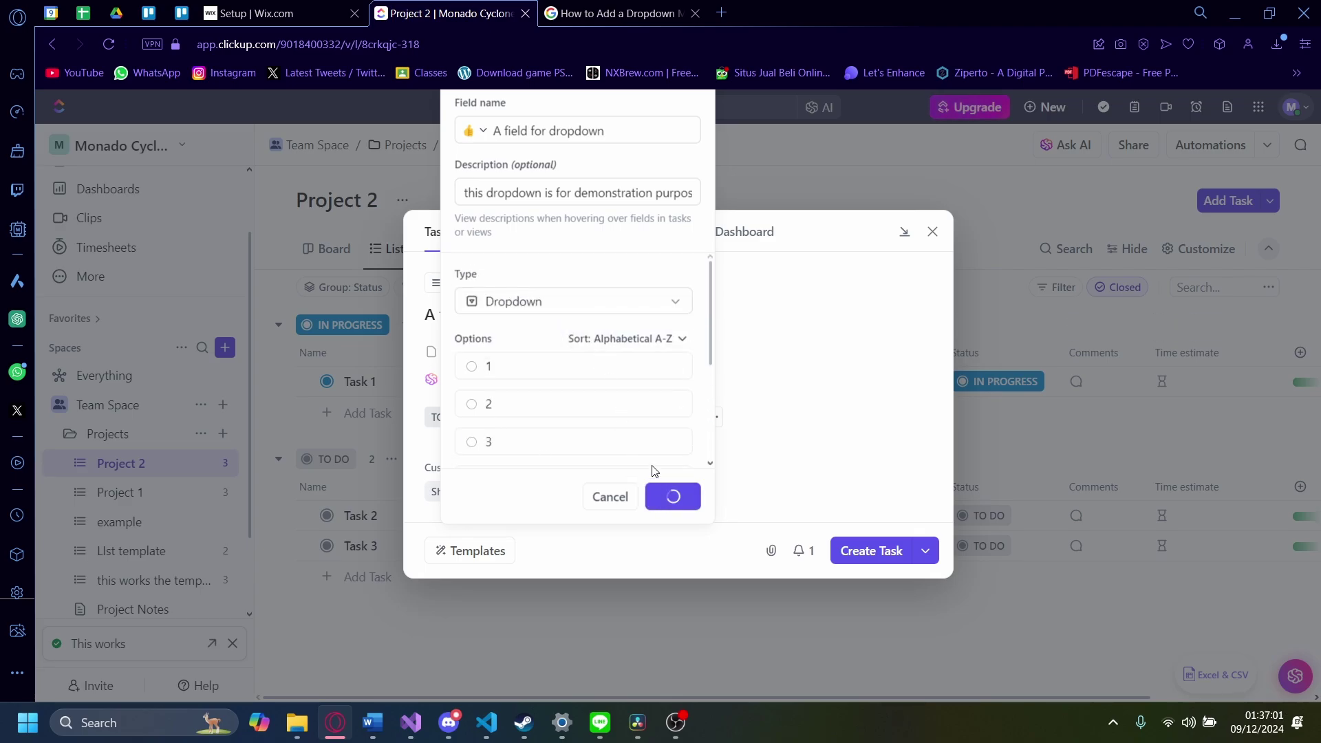